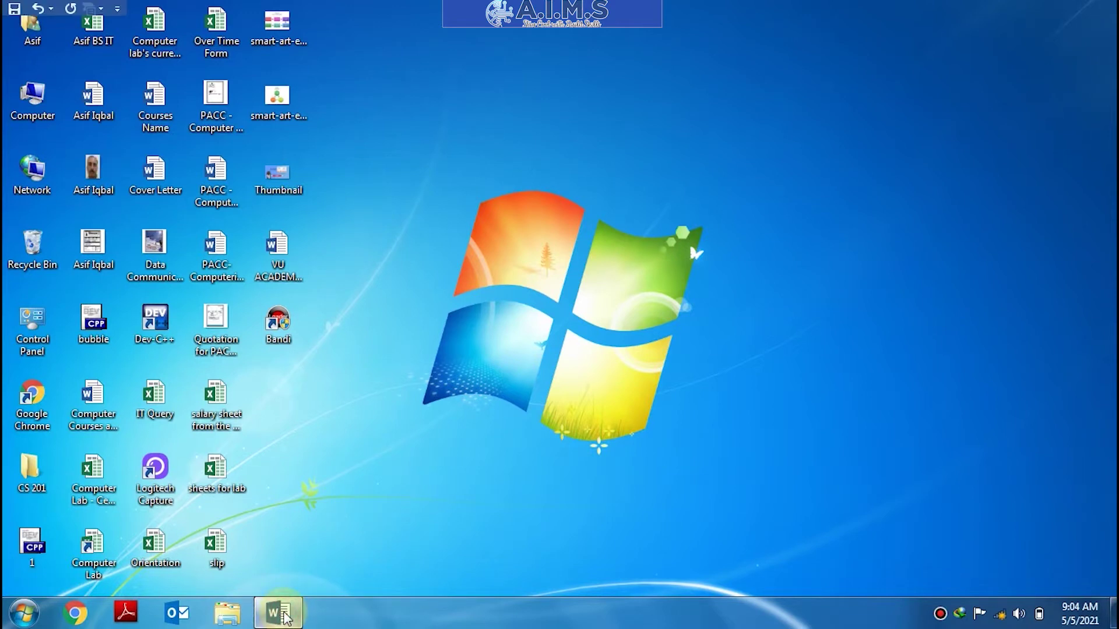
Remove the Word entry from the taskbar
{"action": "right_click", "coordinate": [284, 616]}
{"action": "left_click", "coordinate": [268, 569]}
{"action": "left_click", "coordinate": [561, 338]}
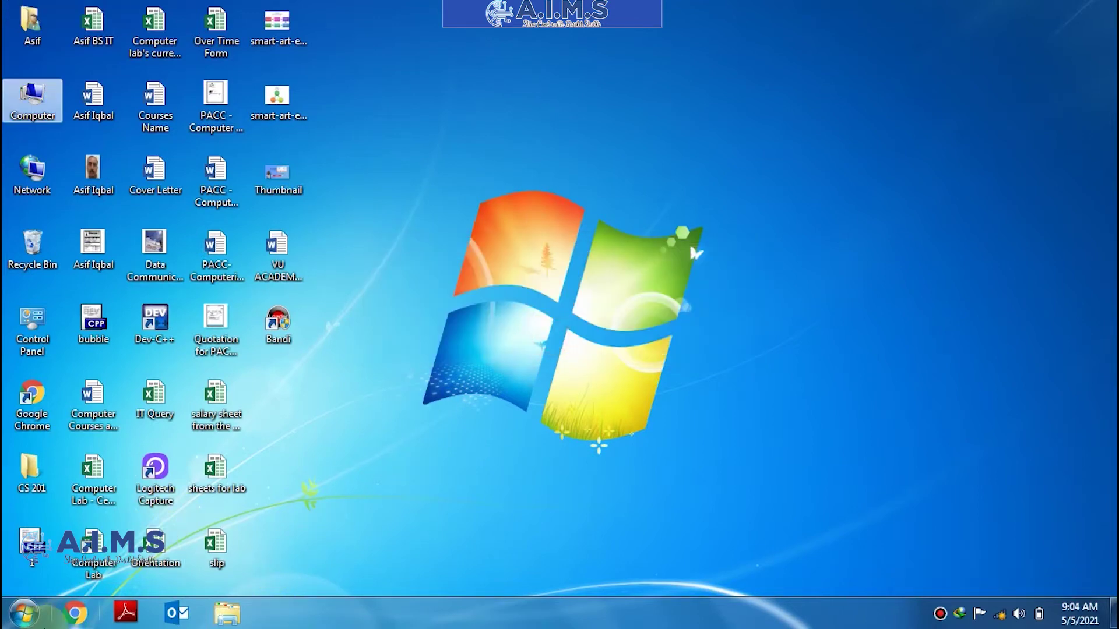
Start Word with a new blank document, dismissing the activation notice, and enable the disabled macro content
{"action": "left_click", "coordinate": [23, 613]}
{"action": "left_click", "coordinate": [105, 355]}
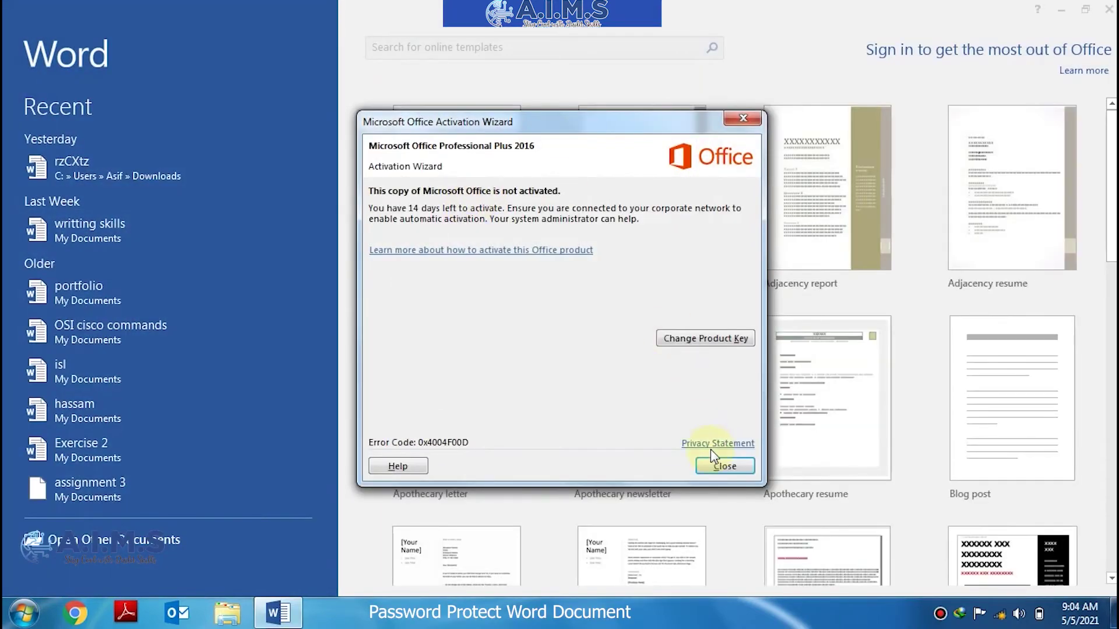
{"action": "left_click", "coordinate": [723, 466]}
{"action": "left_click", "coordinate": [458, 211]}
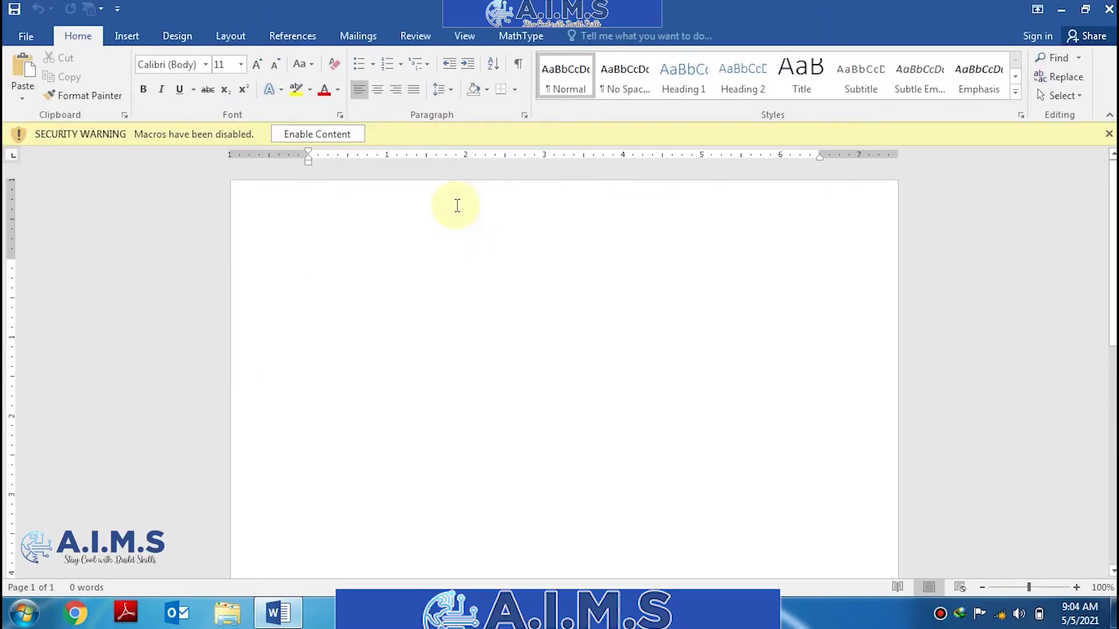
{"action": "left_click", "coordinate": [348, 134]}
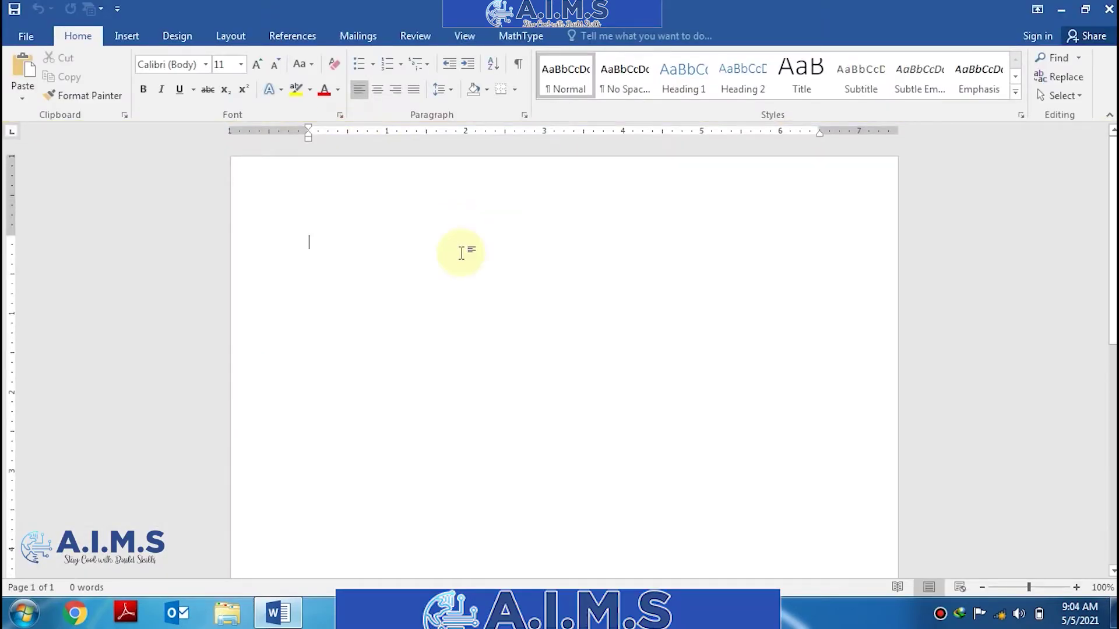
Generate paragraphs of sample text in the blank document with the =rand() function
{"action": "type", "text": "=rnd()"}
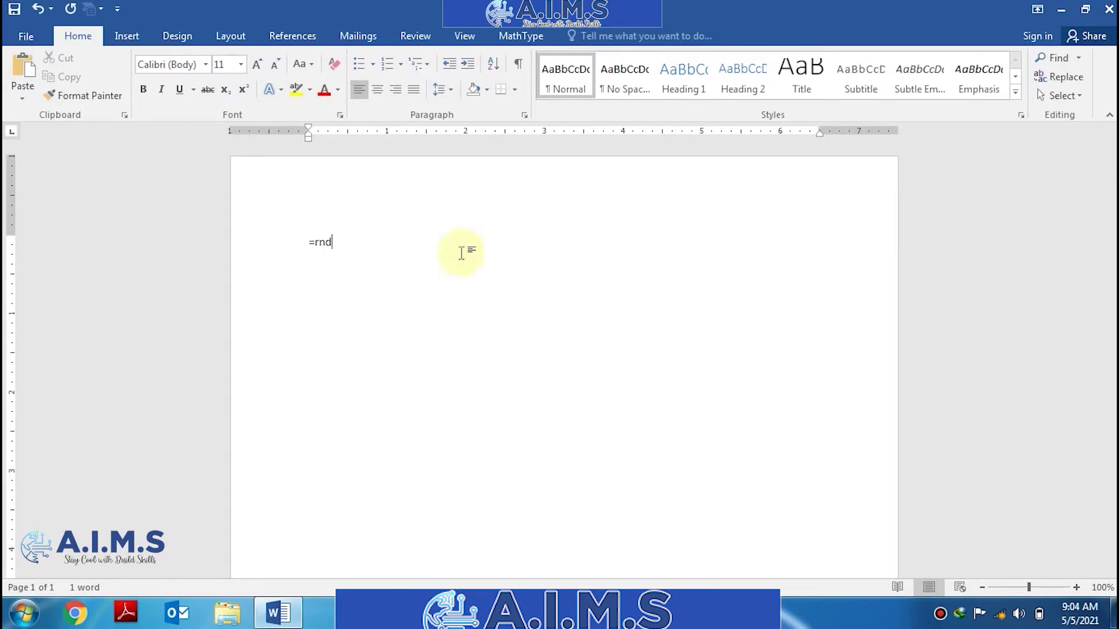
{"action": "key", "text": "Return"}
{"action": "key", "text": "Right"}
{"action": "key", "text": "Right"}
{"action": "type", "text": "a"}
{"action": "key", "text": "Right"}
{"action": "key", "text": "Right"}
{"action": "key", "text": "Right"}
{"action": "key", "text": "Right"}
{"action": "key", "text": "Return"}
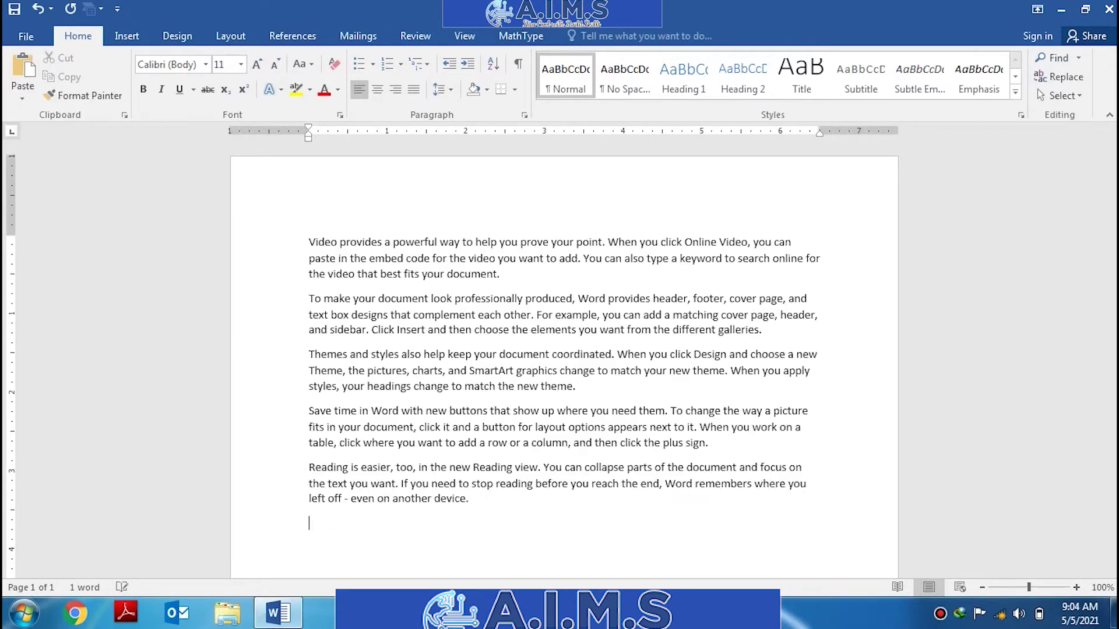
Insert a table with one column and one row below the sample text
{"action": "left_click", "coordinate": [127, 38]}
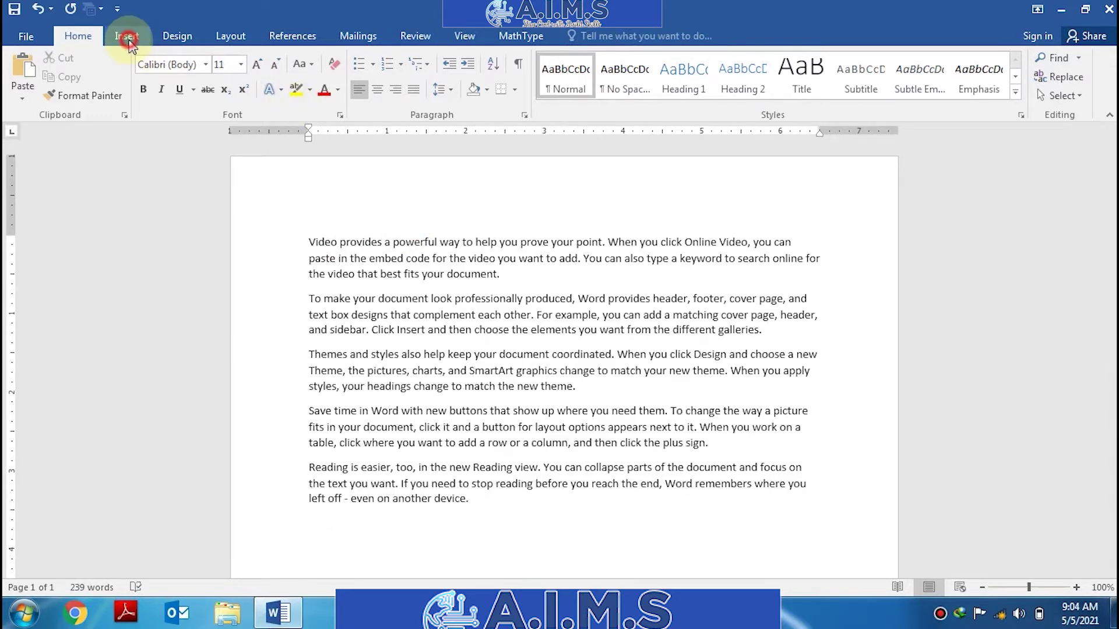
{"action": "left_click", "coordinate": [117, 92]}
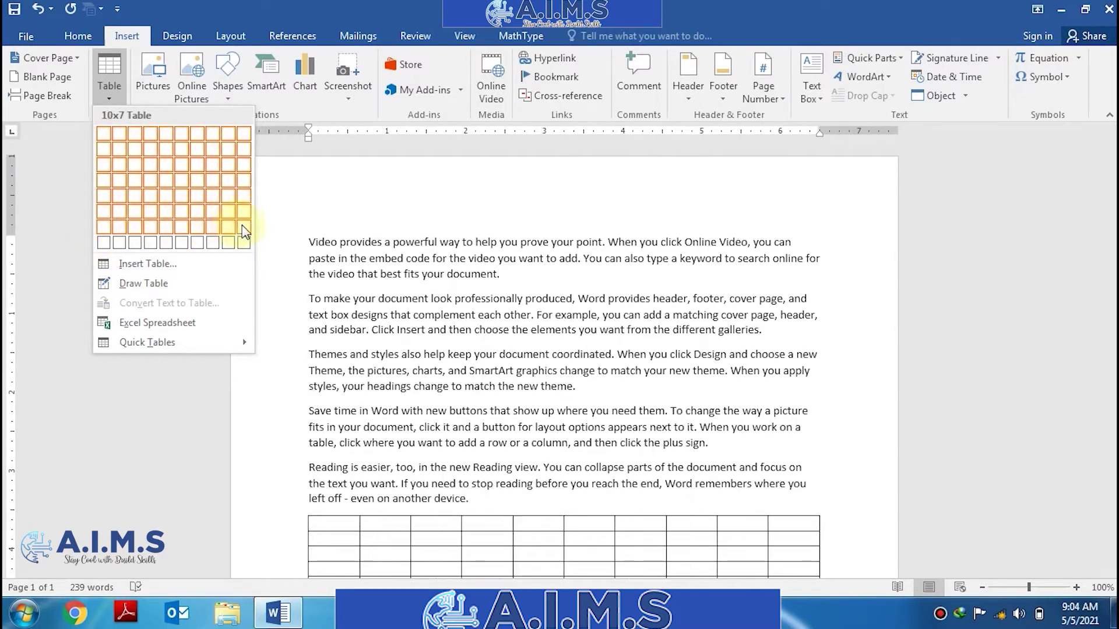
{"action": "left_click", "coordinate": [104, 138]}
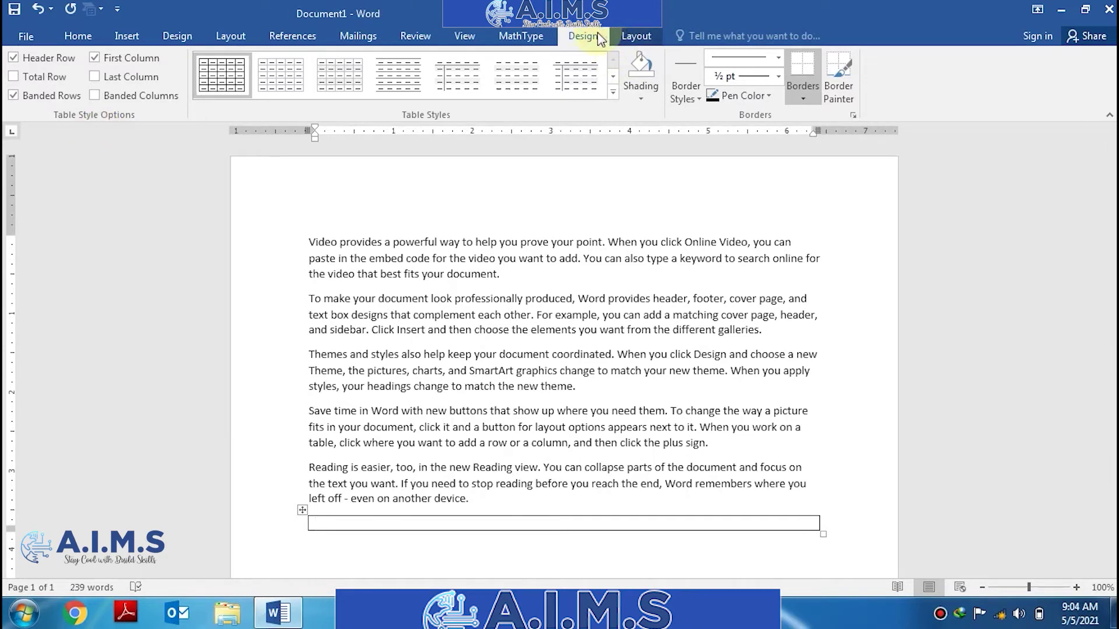
{"action": "left_click", "coordinate": [613, 93]}
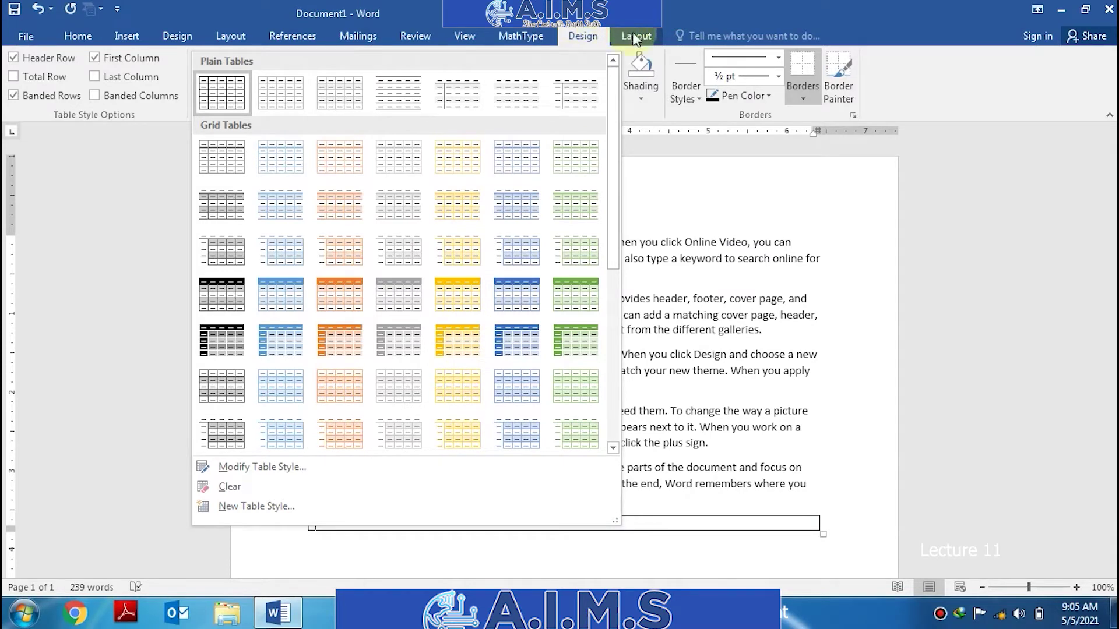
{"action": "left_click", "coordinate": [589, 38]}
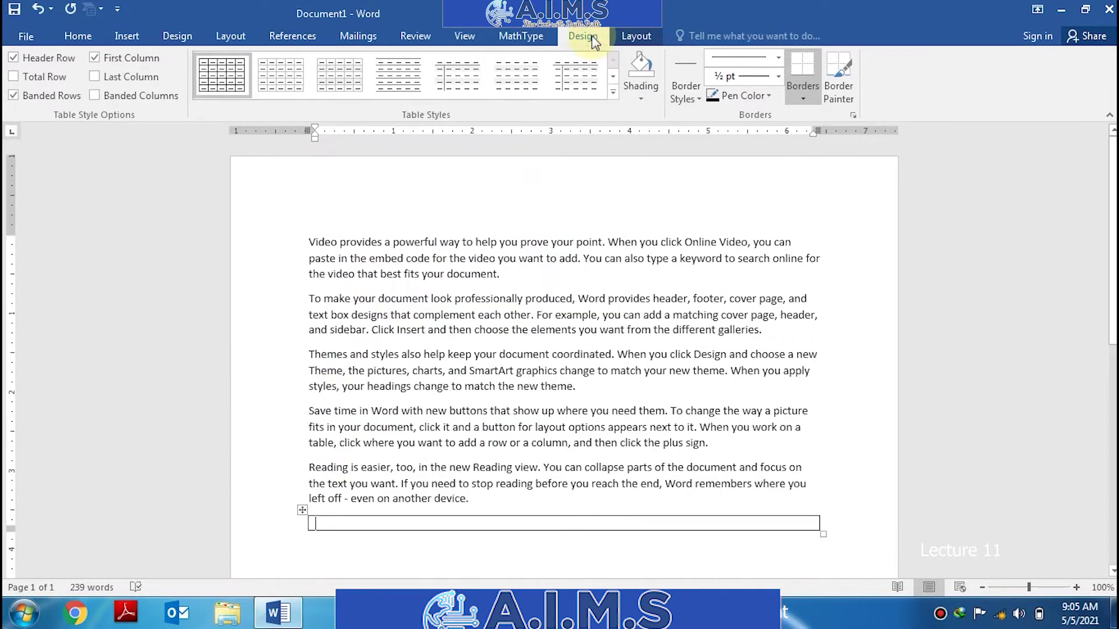
Split the table's single cell into 4 columns and 1 row
{"action": "left_click", "coordinate": [637, 37]}
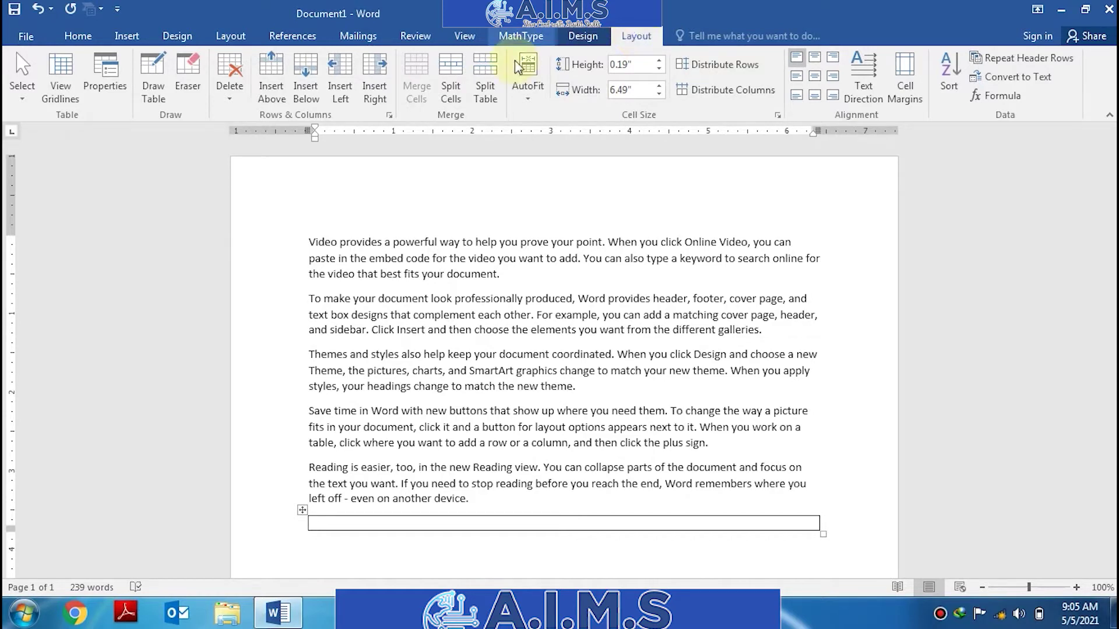
{"action": "left_click", "coordinate": [452, 74]}
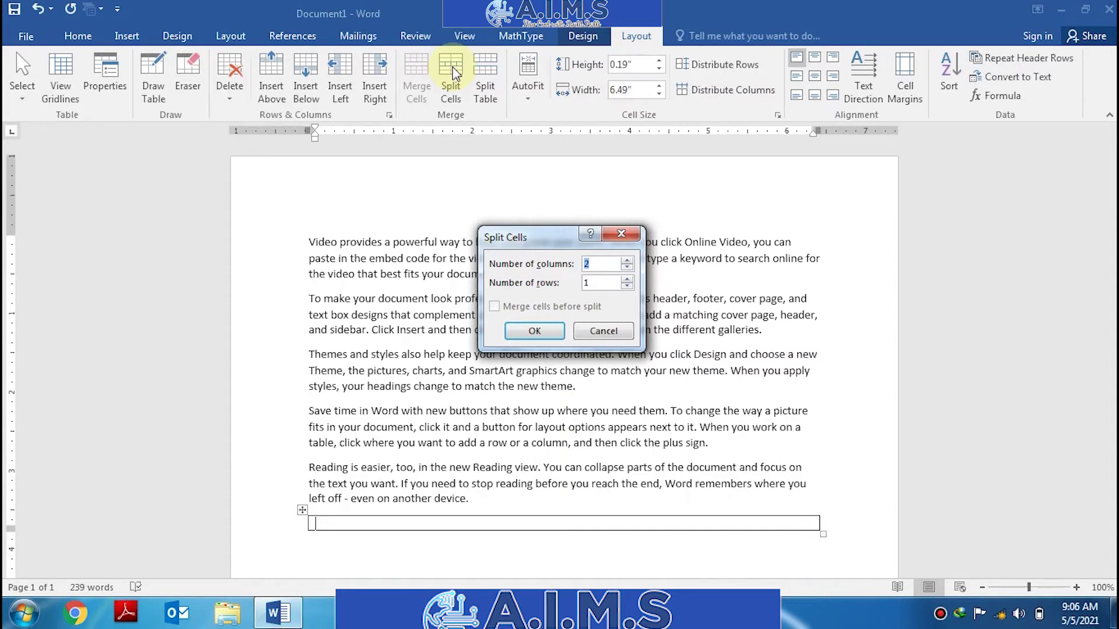
{"action": "type", "text": "4"}
{"action": "key", "text": "Return"}
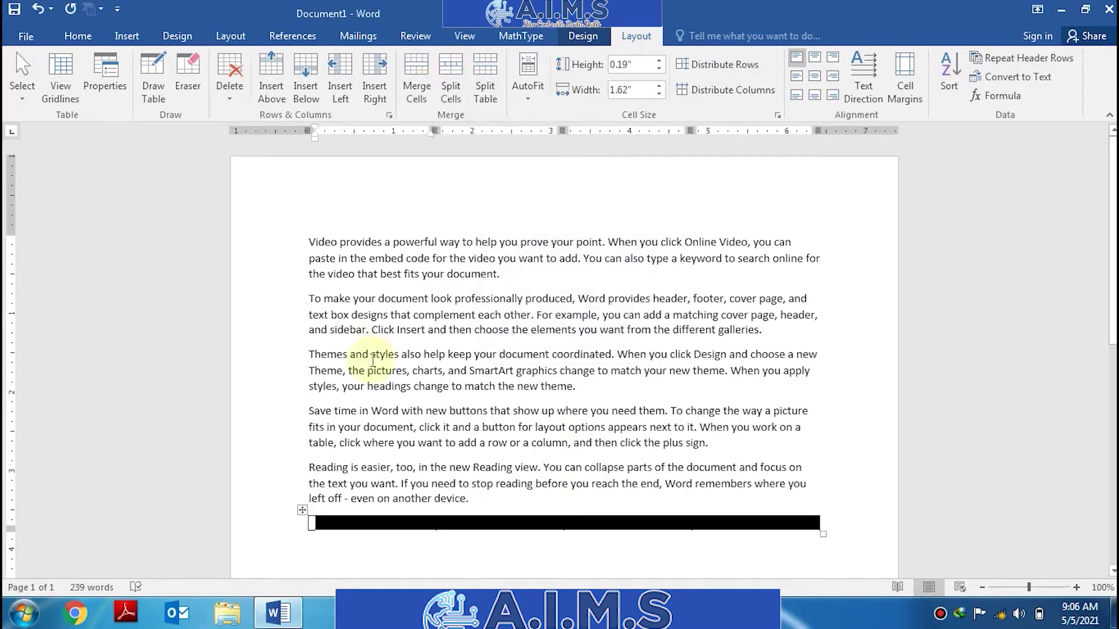
{"action": "left_click", "coordinate": [344, 519]}
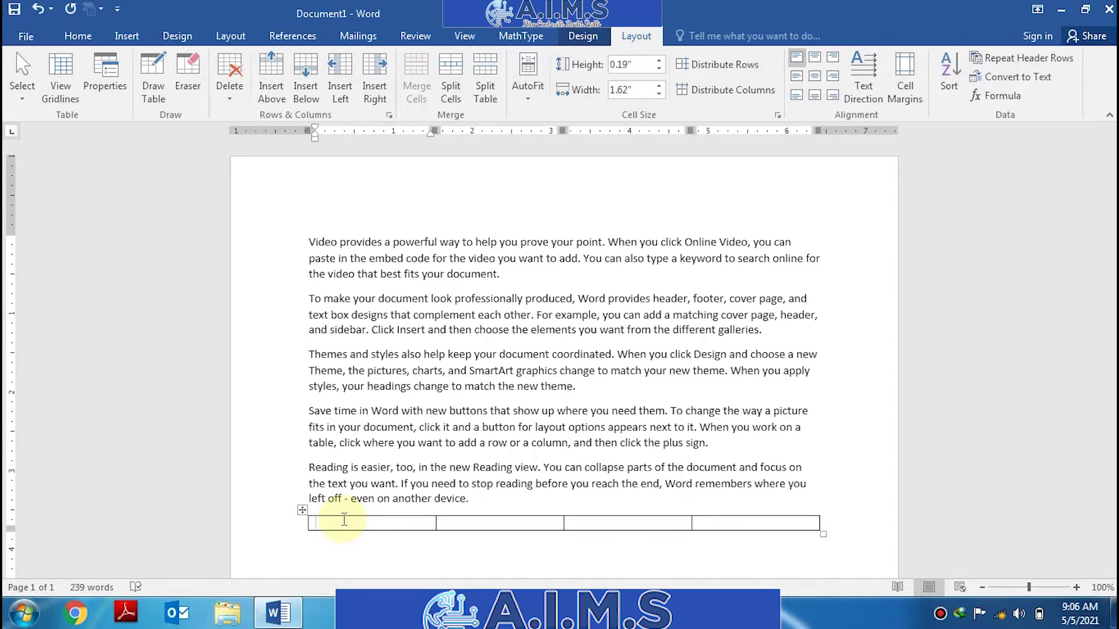
Merge all four cells of the table row and split the merged cell into 2 columns and 1 row
{"action": "left_click", "coordinate": [526, 524]}
{"action": "left_click_drag", "start_coordinate": [573, 515], "coordinate": [718, 521]}
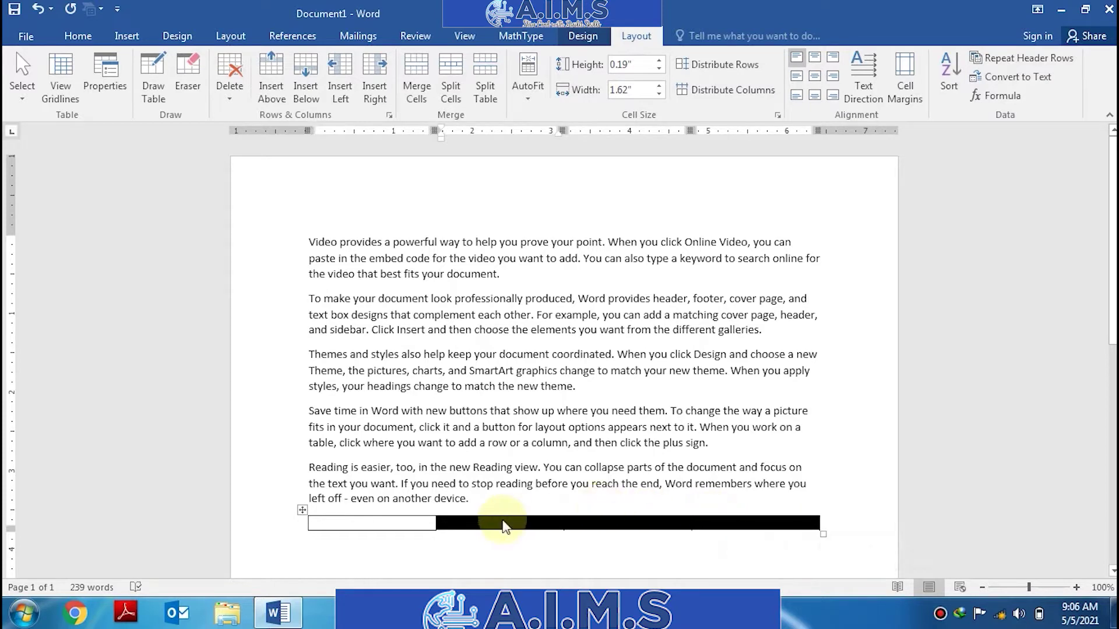
{"action": "left_click", "coordinate": [418, 525]}
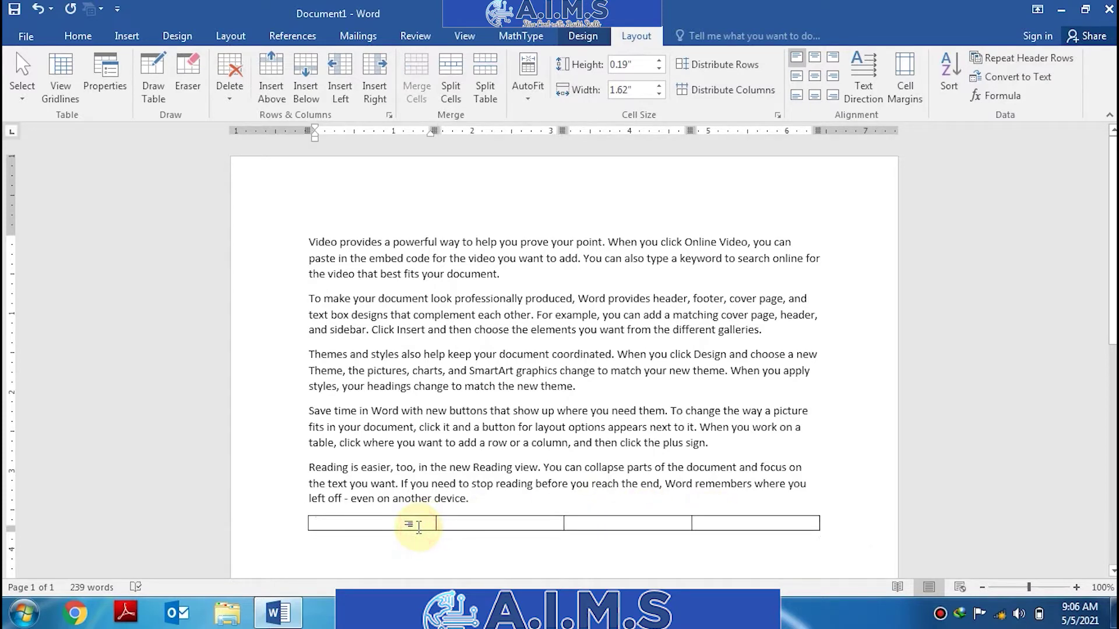
{"action": "left_click", "coordinate": [727, 523], "text": "shift"}
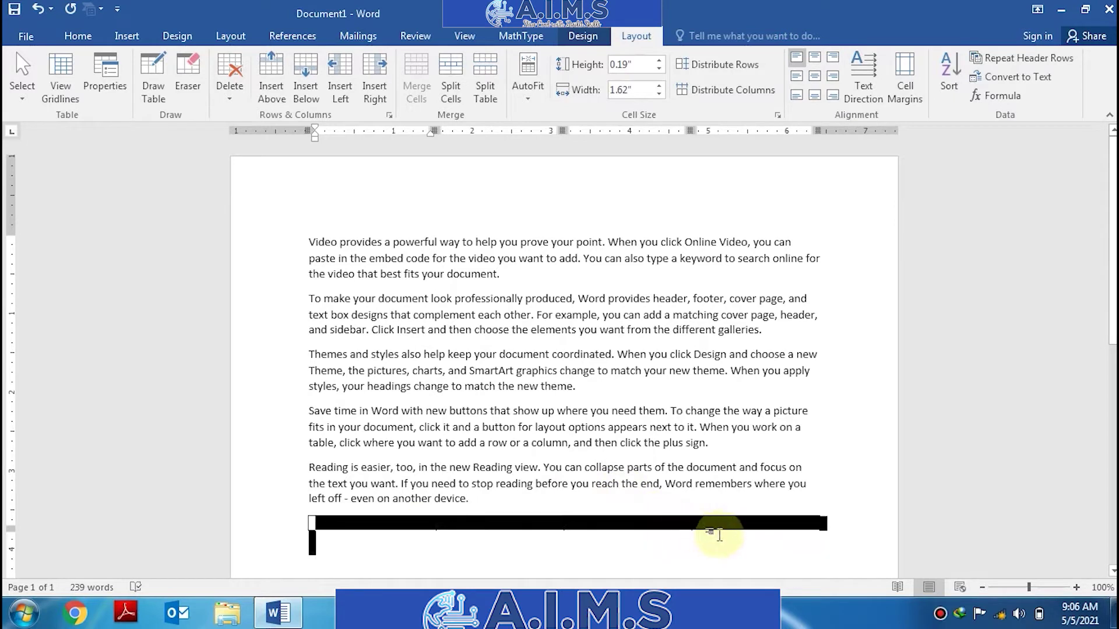
{"action": "left_click", "coordinate": [415, 84]}
{"action": "left_click", "coordinate": [451, 85]}
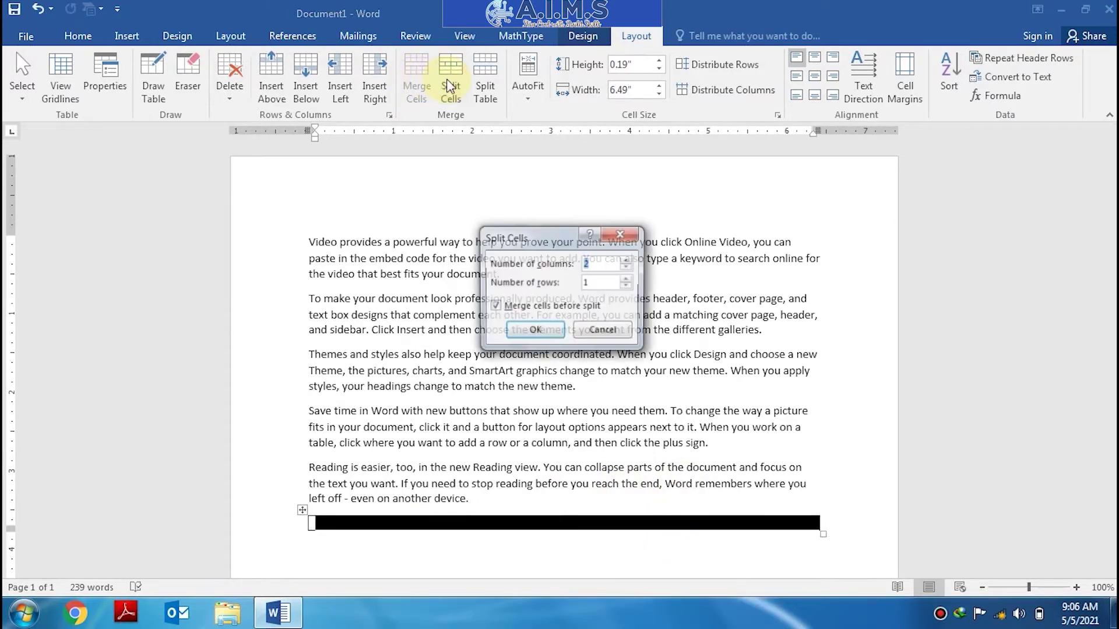
{"action": "left_click", "coordinate": [534, 331]}
Enter "A." and "B." in the two cells of the first row and add a second row
{"action": "left_click", "coordinate": [511, 523]}
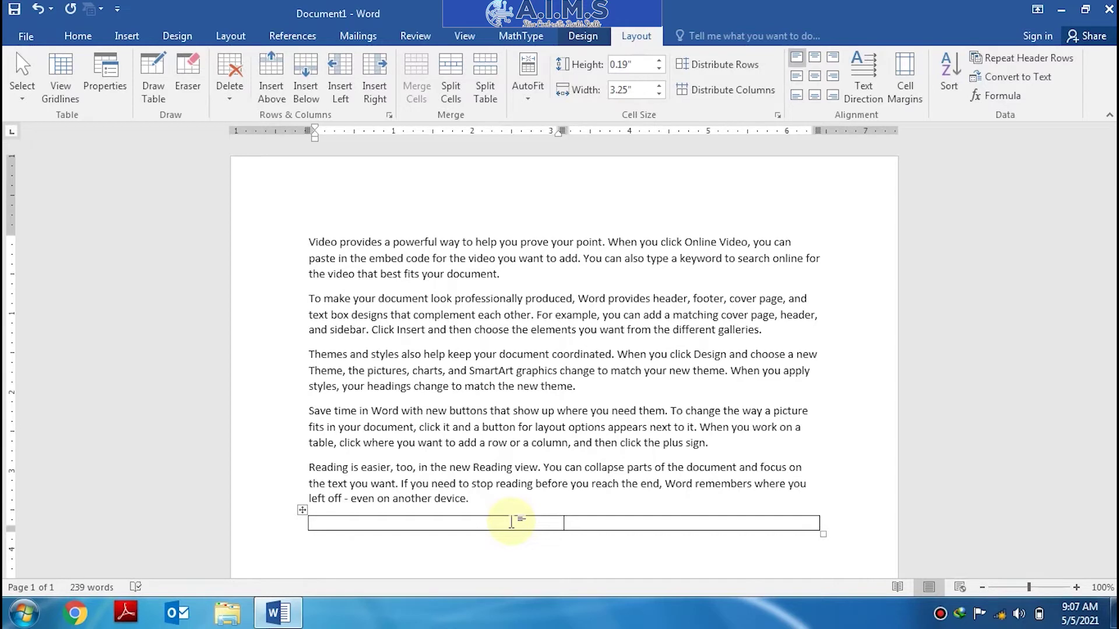
{"action": "type", "text": "A."}
{"action": "key", "text": "Tab"}
{"action": "type", "text": "B."}
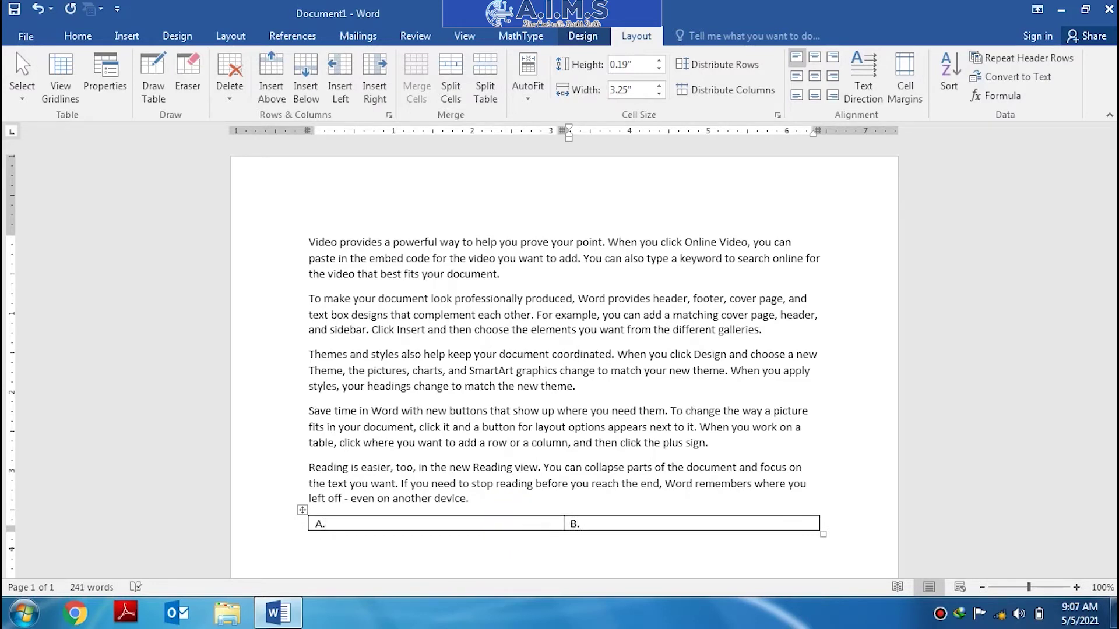
{"action": "key", "text": "Tab"}
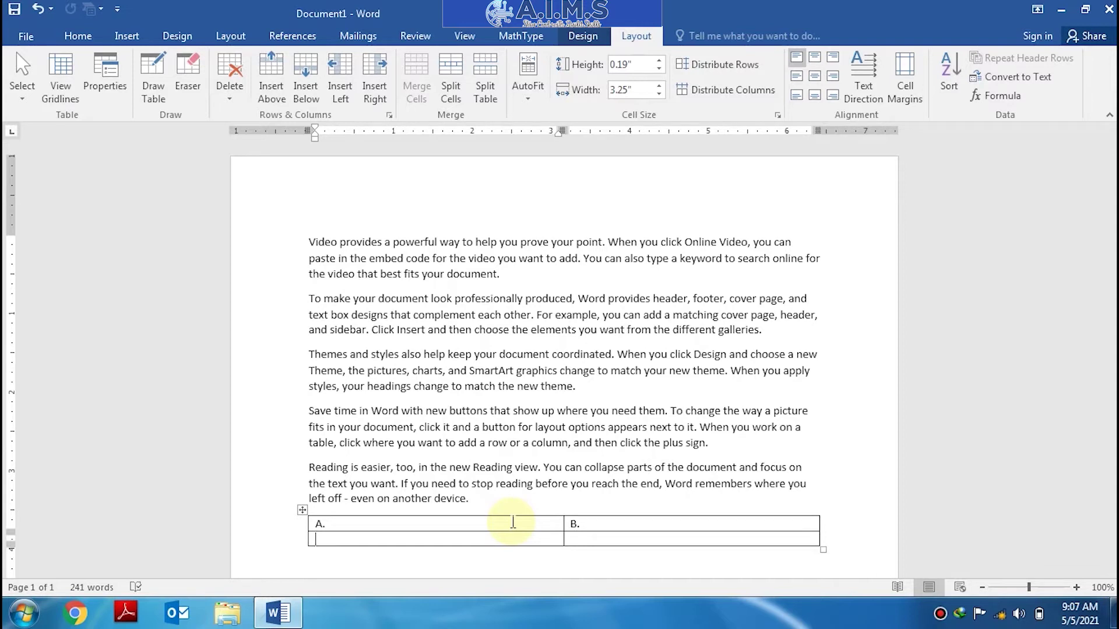
Merge the two cells of the second row and split the merged cell into 3 columns and 1 row
{"action": "left_click", "coordinate": [550, 537]}
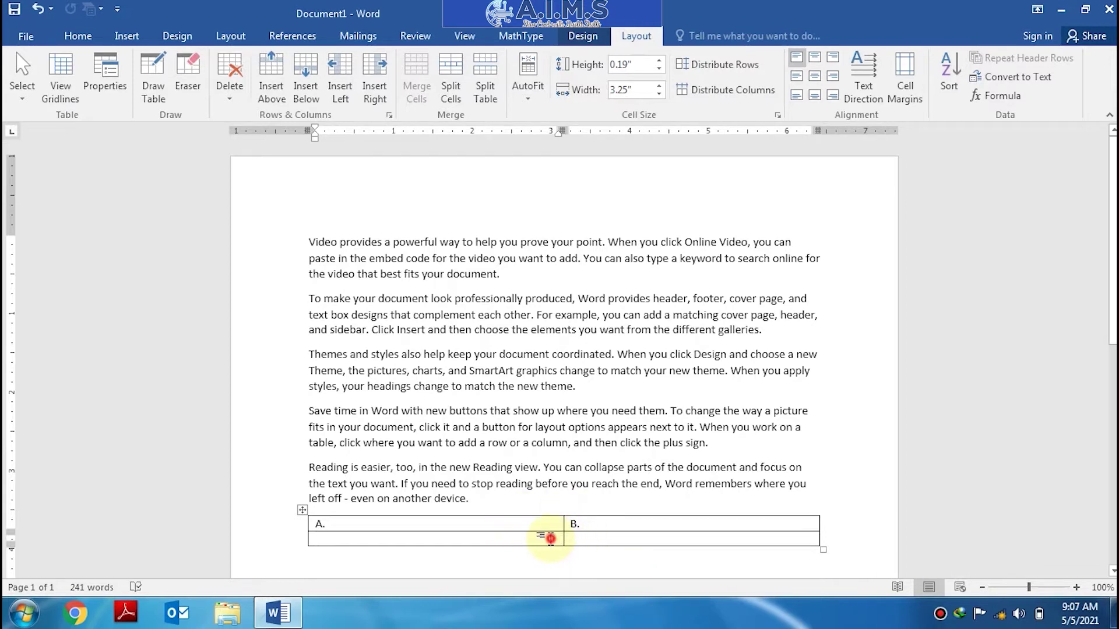
{"action": "left_click_drag", "start_coordinate": [550, 537], "coordinate": [670, 538]}
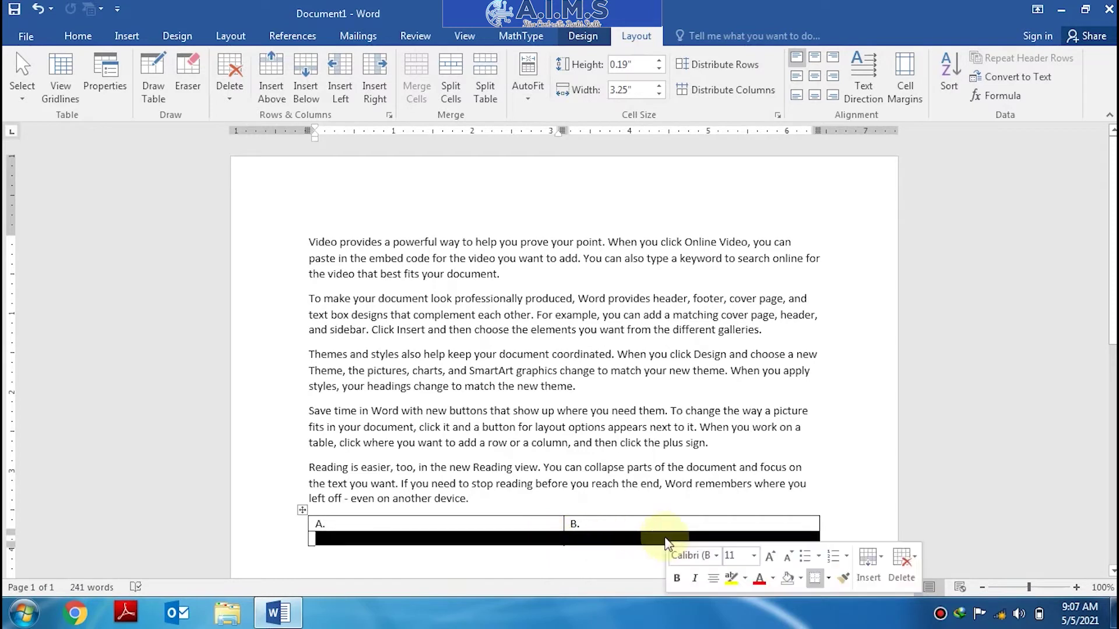
{"action": "left_click", "coordinate": [411, 74]}
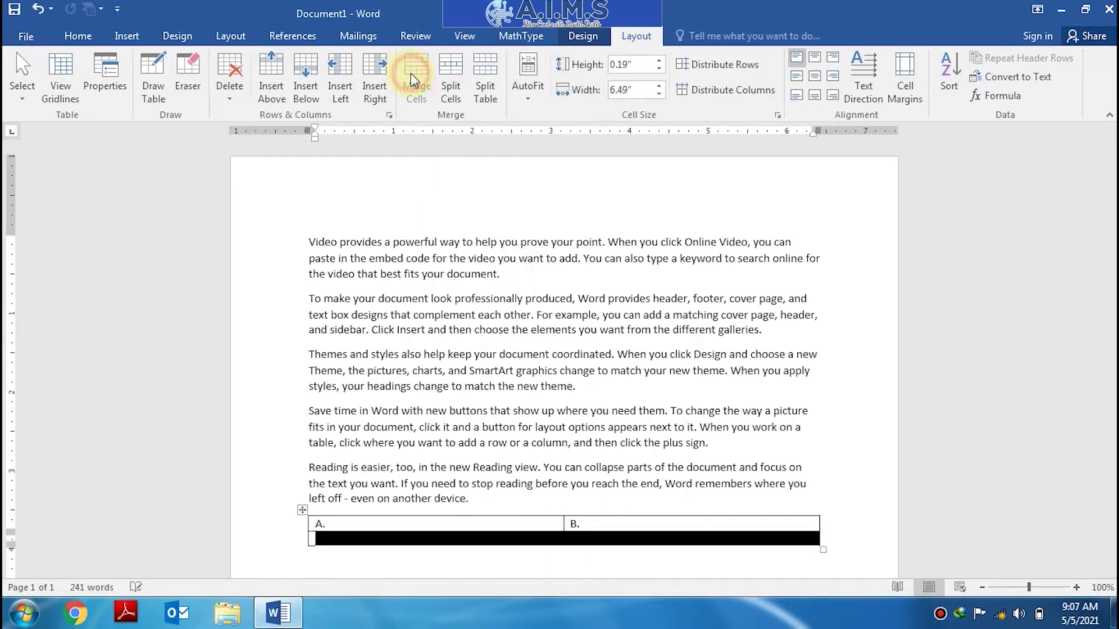
{"action": "left_click", "coordinate": [451, 74]}
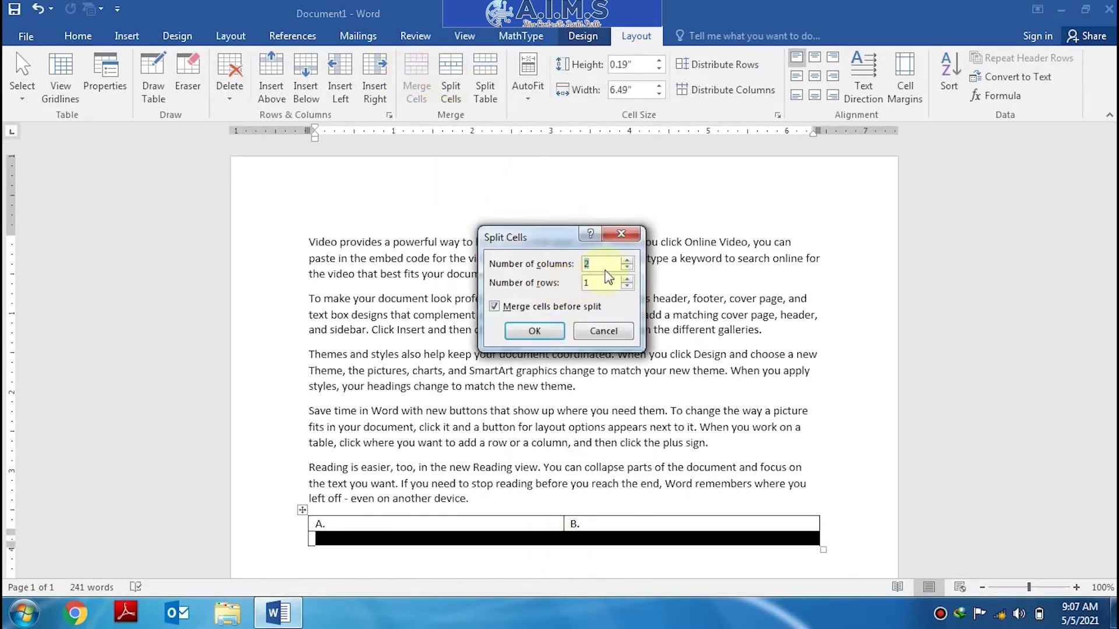
{"action": "left_click", "coordinate": [626, 262]}
{"action": "left_click", "coordinate": [545, 331]}
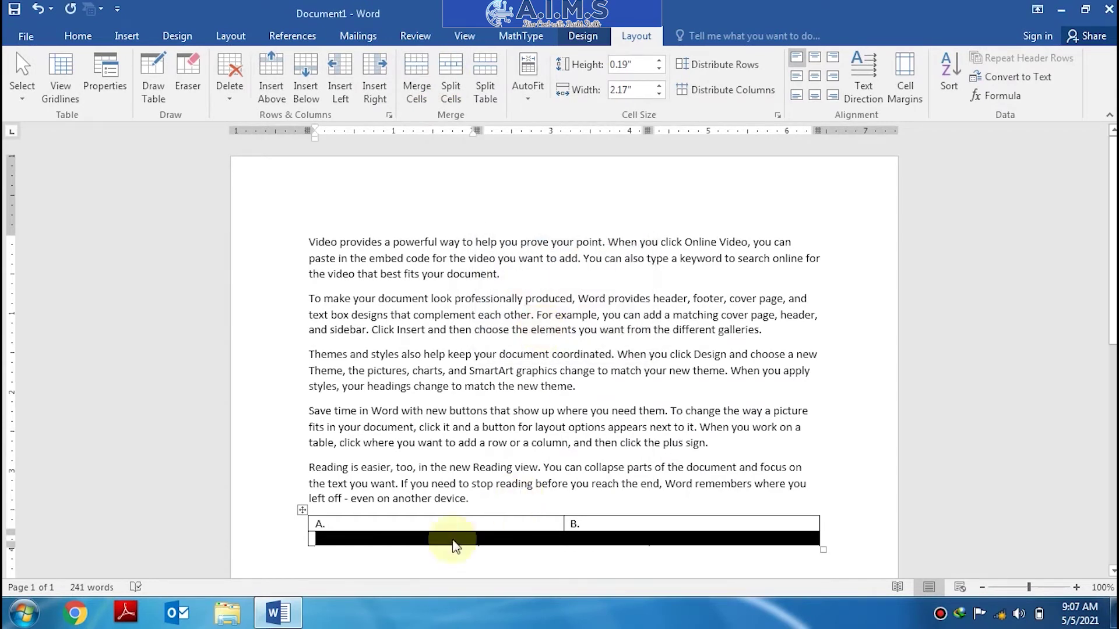
Enter "C.", "D." and "E." in the three cells of the second row and add a third row
{"action": "left_click", "coordinate": [325, 540]}
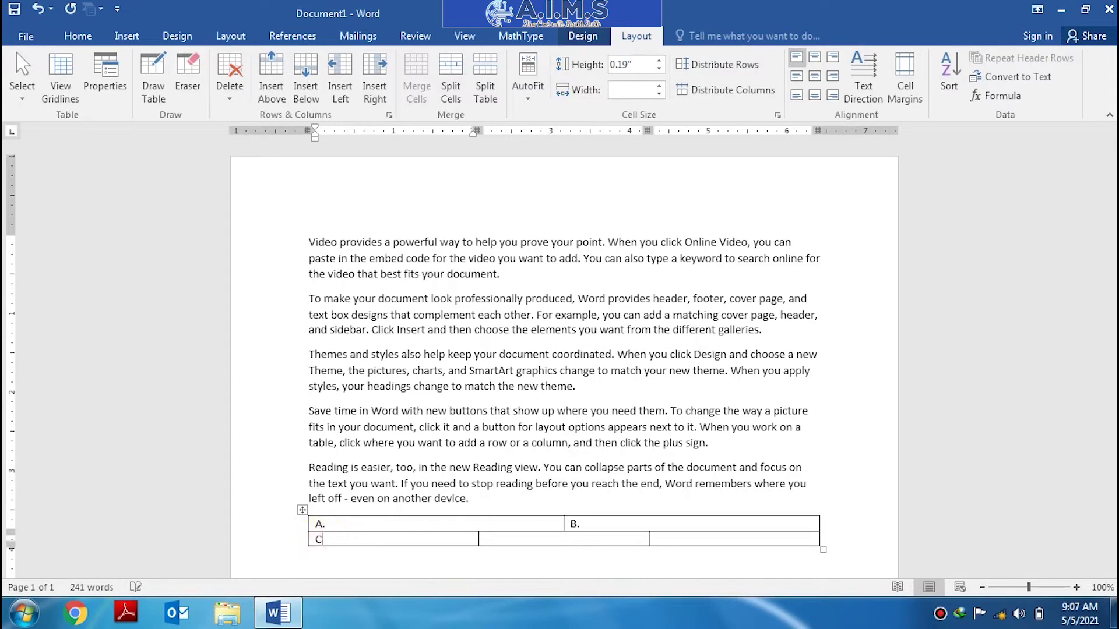
{"action": "type", "text": "C."}
{"action": "key", "text": "Tab"}
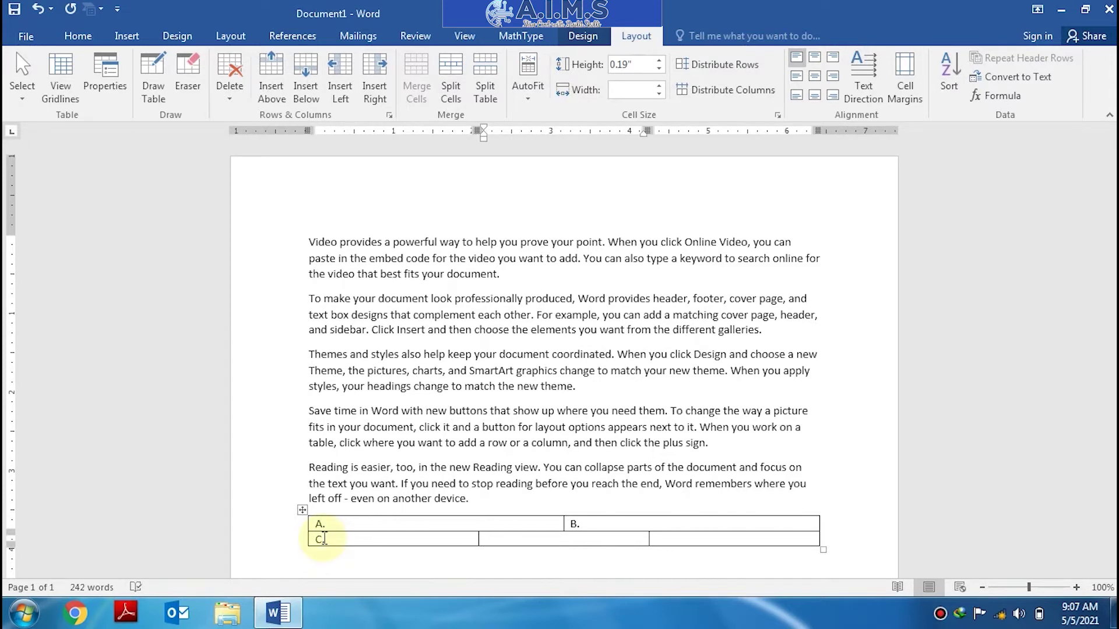
{"action": "type", "text": "D."}
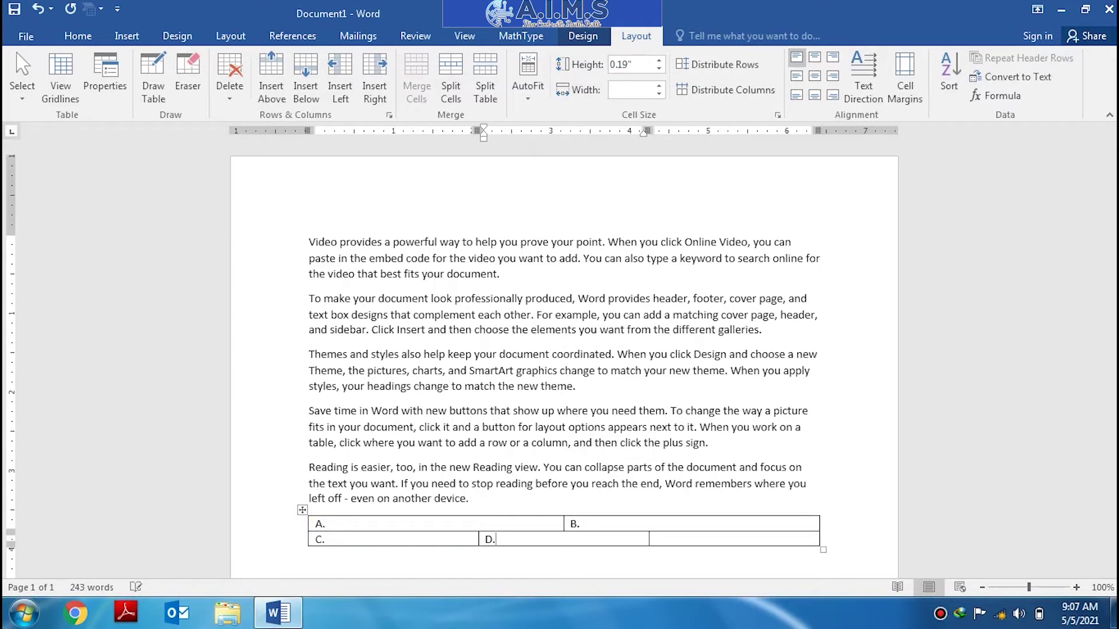
{"action": "key", "text": "Tab"}
{"action": "type", "text": "E."}
{"action": "key", "text": "Tab"}
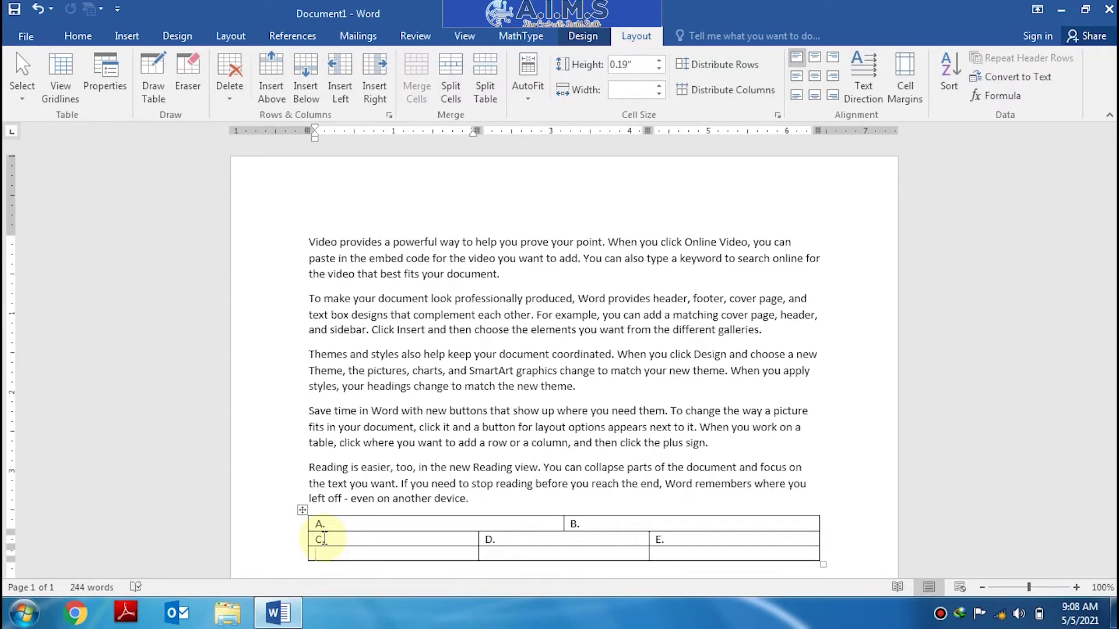
Merge the three cells of the table's third row and split the merged cell into 4 columns and 2 rows
{"action": "left_click", "coordinate": [381, 554]}
{"action": "left_click_drag", "start_coordinate": [381, 554], "coordinate": [689, 549]}
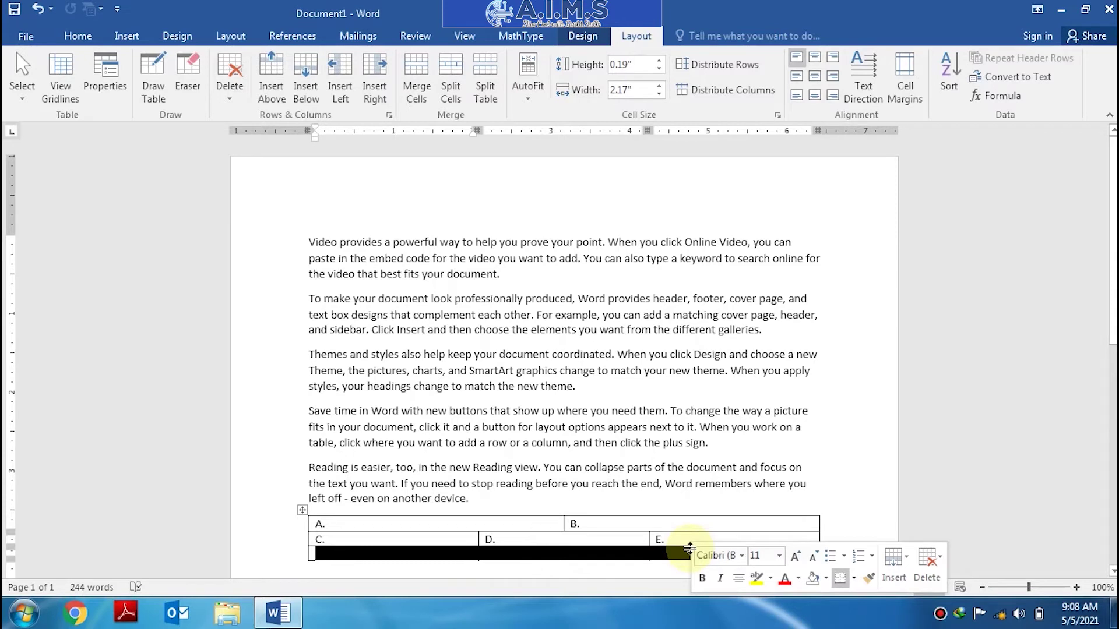
{"action": "left_click", "coordinate": [417, 83]}
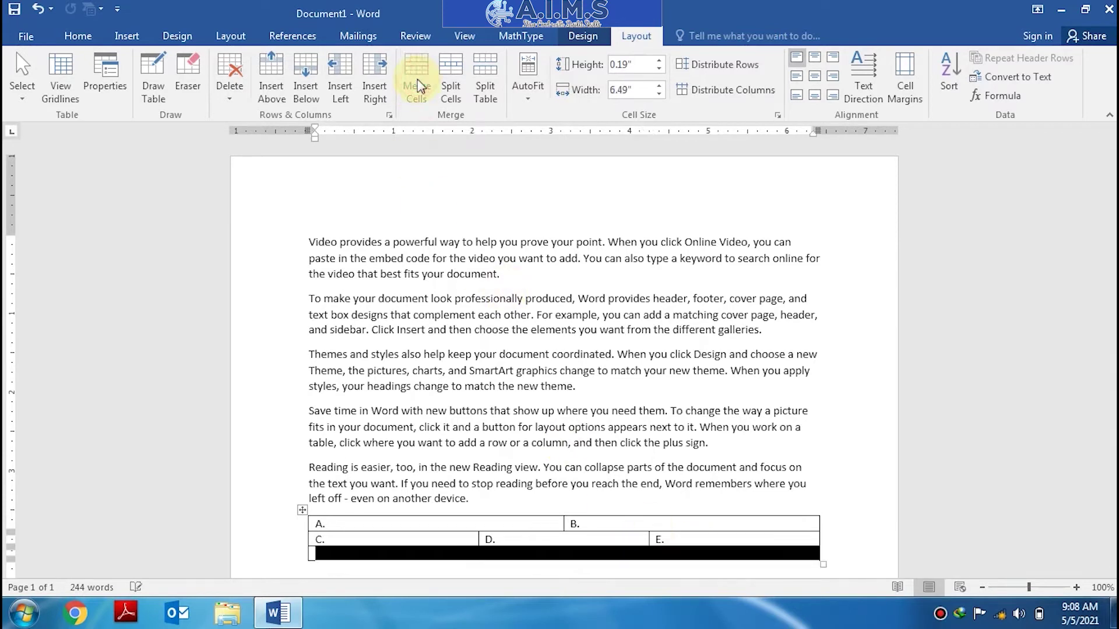
{"action": "left_click", "coordinate": [446, 79]}
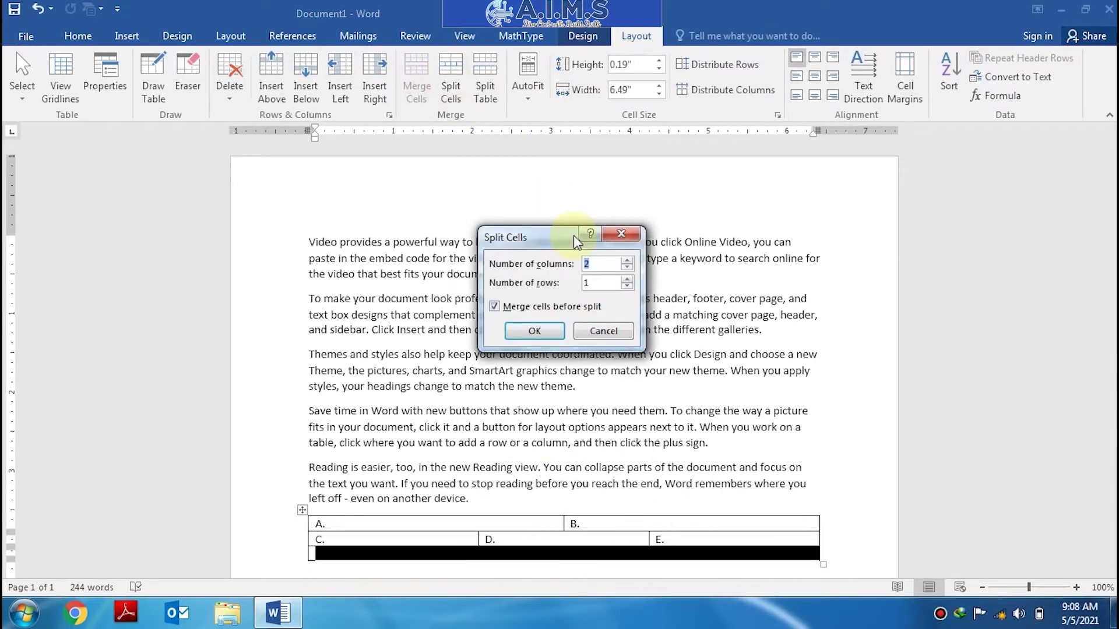
{"action": "left_click", "coordinate": [626, 261]}
{"action": "left_click", "coordinate": [627, 260]}
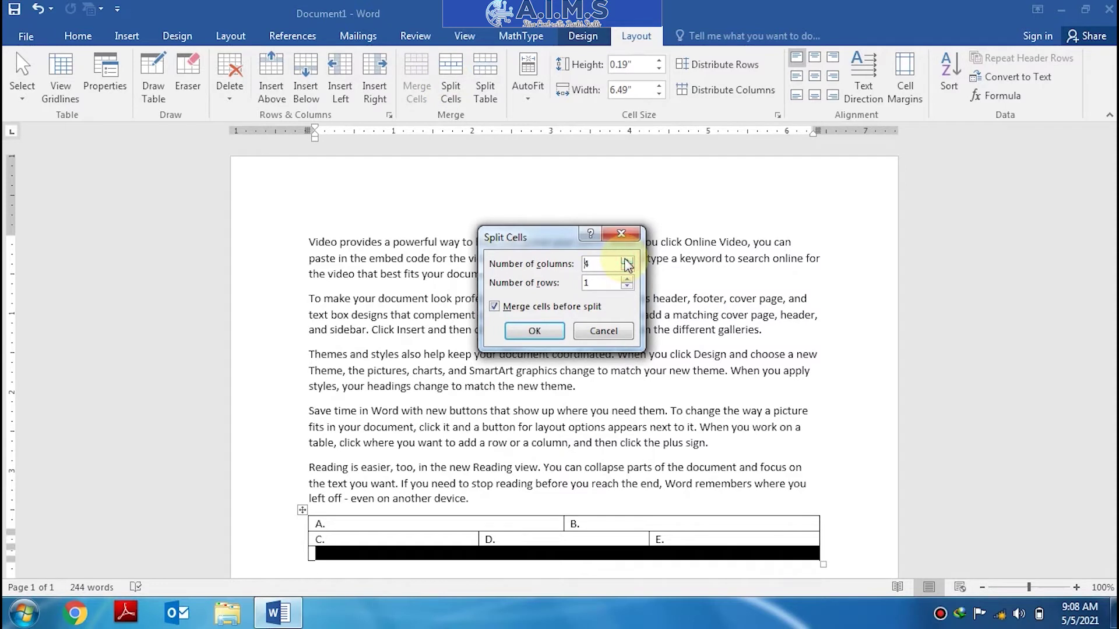
{"action": "left_click", "coordinate": [626, 280]}
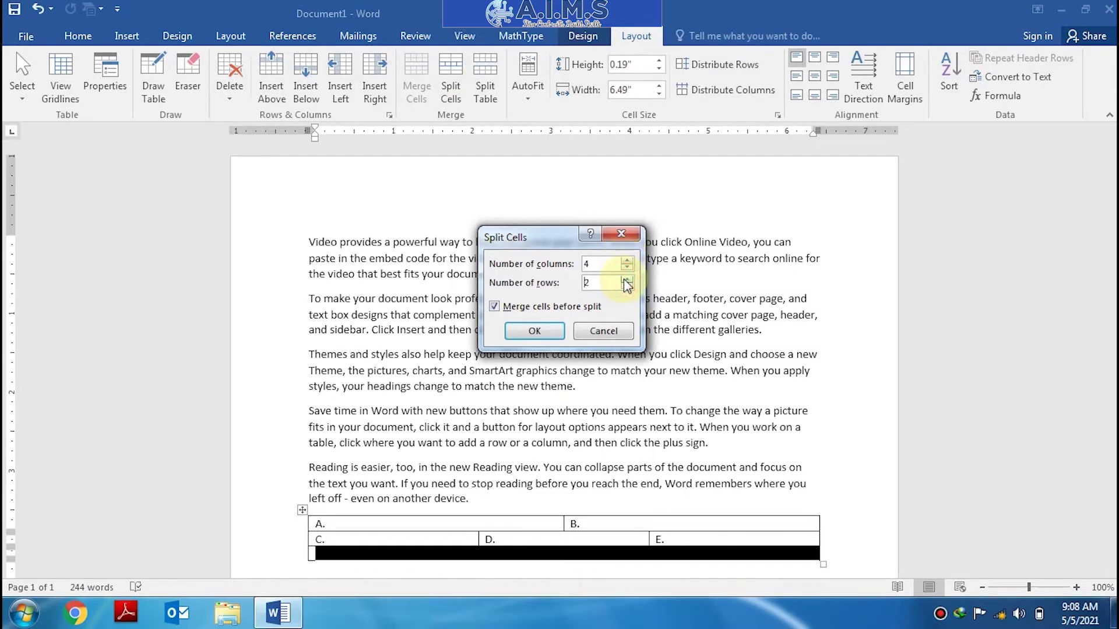
{"action": "left_click", "coordinate": [534, 330]}
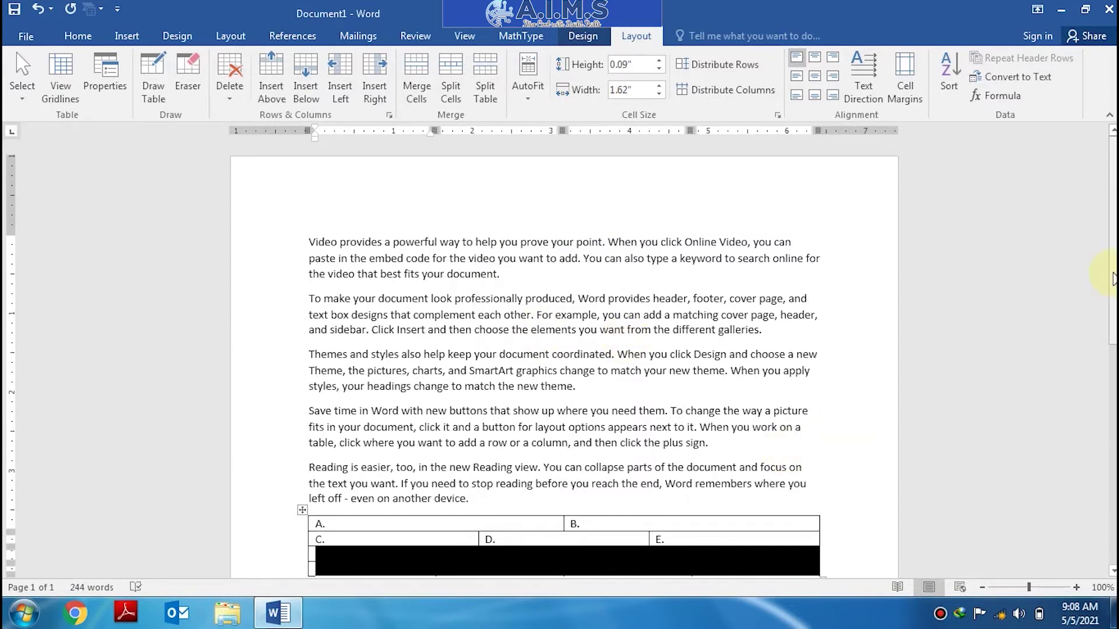
{"action": "scroll", "coordinate": [1113, 283], "scroll_direction": "down", "scroll_amount": 5}
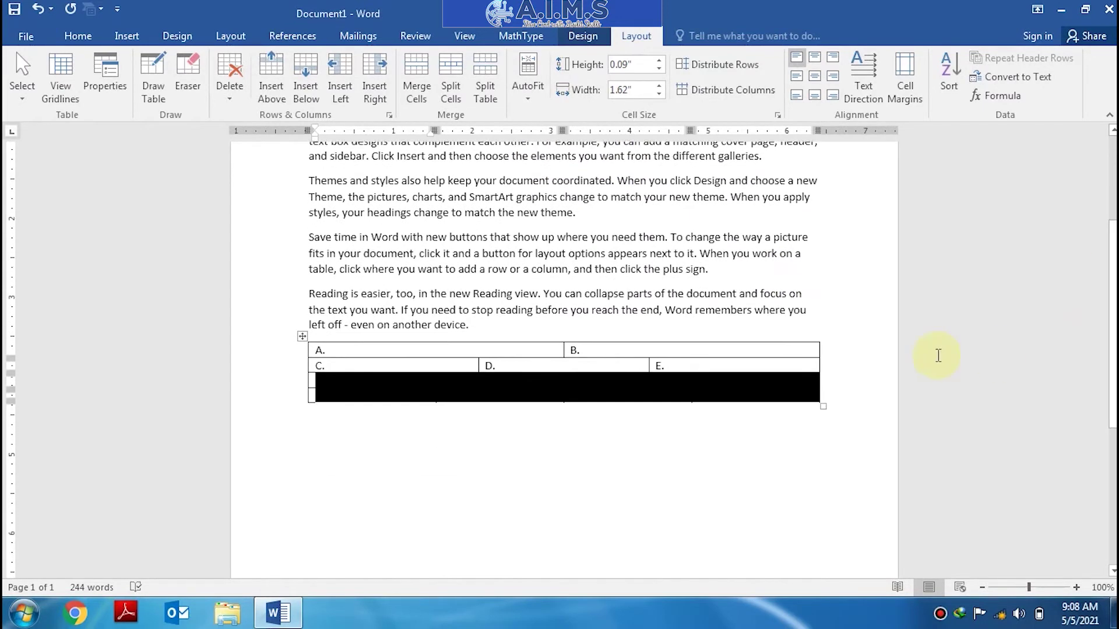
{"action": "left_click", "coordinate": [421, 380]}
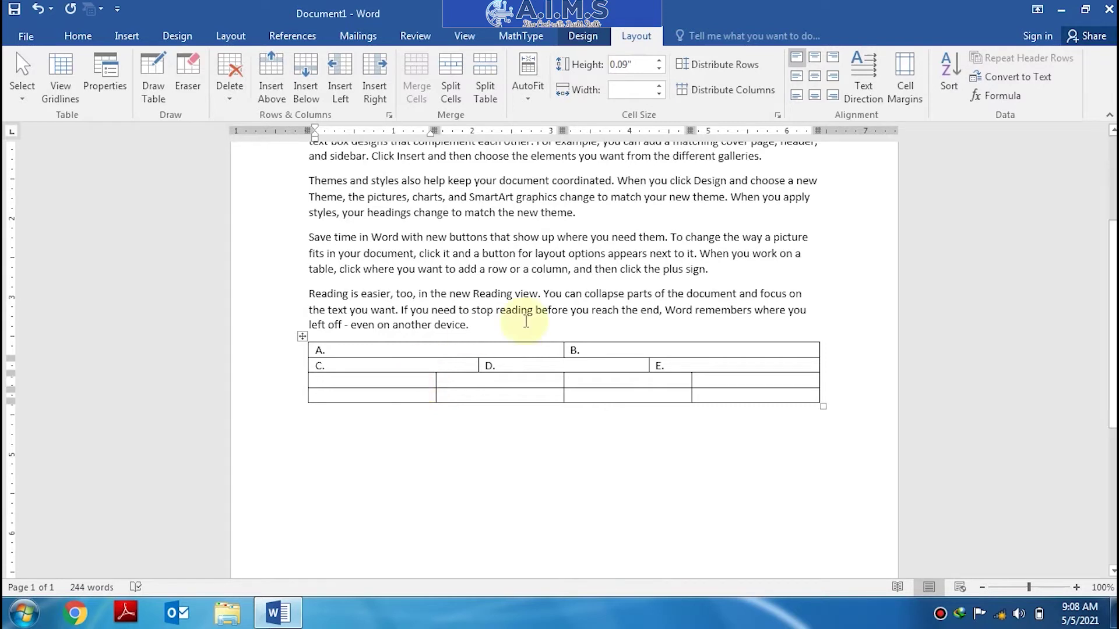
Try splitting the table above the row containing "C.", "D." and "E.", and undo the split
{"action": "left_click", "coordinate": [694, 365]}
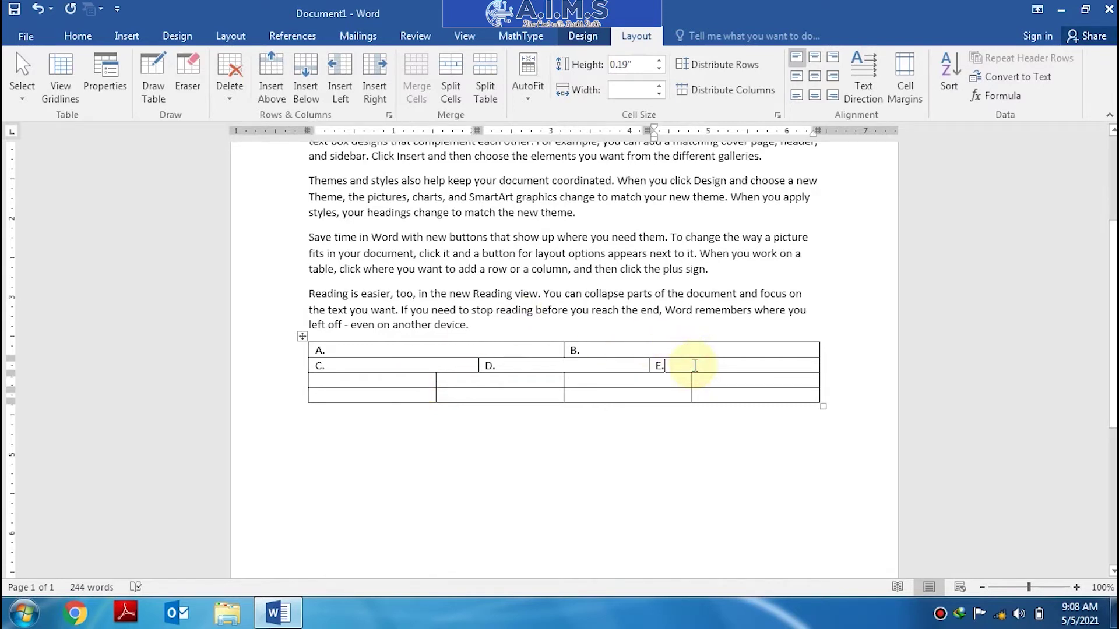
{"action": "left_click", "coordinate": [482, 78]}
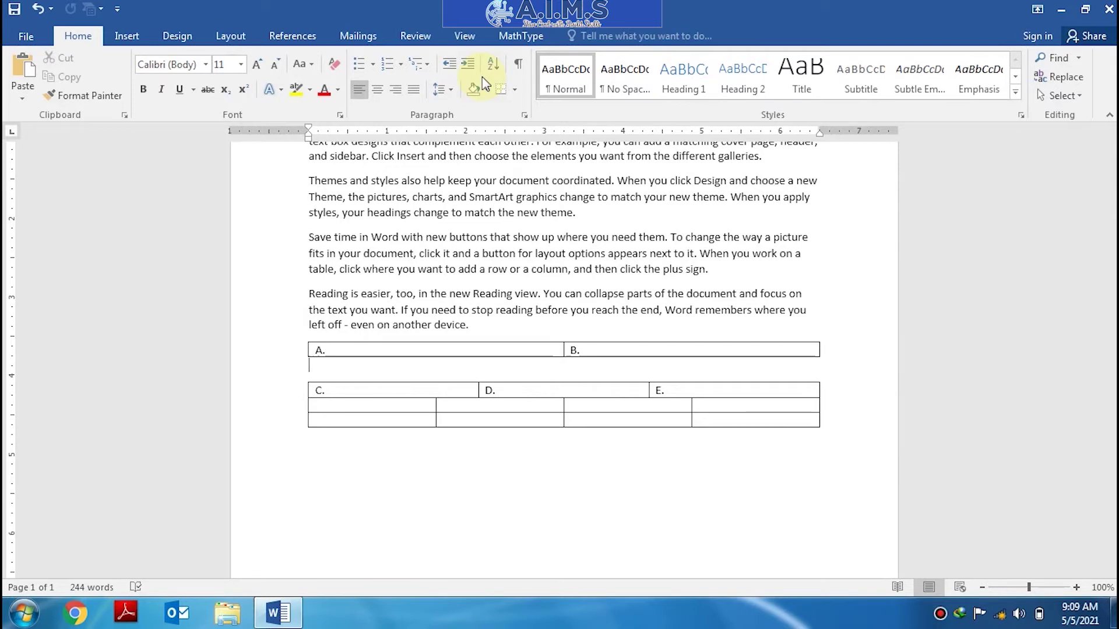
{"action": "key", "text": "ctrl+z"}
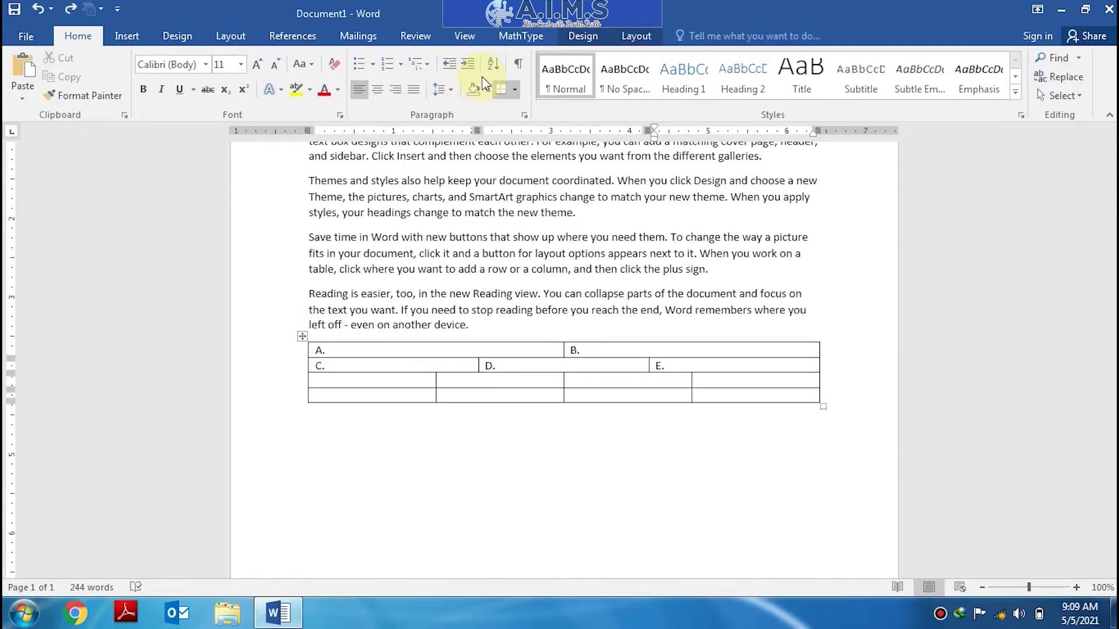
Split the table above the first empty four-cell row so that the two empty rows form a separate table
{"action": "left_click", "coordinate": [336, 381]}
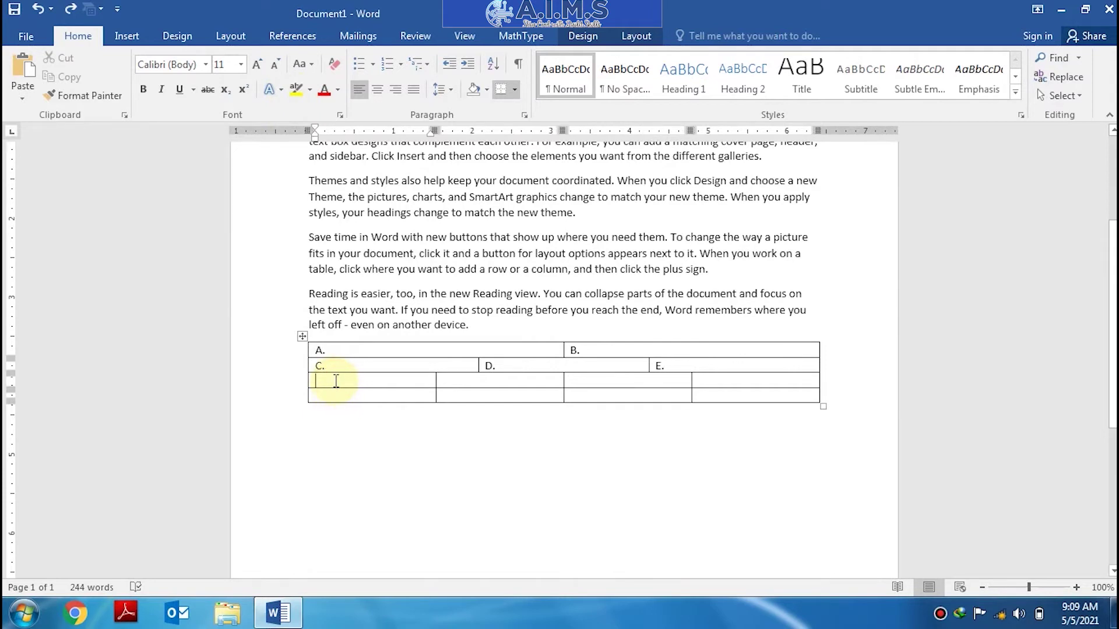
{"action": "left_click", "coordinate": [635, 34]}
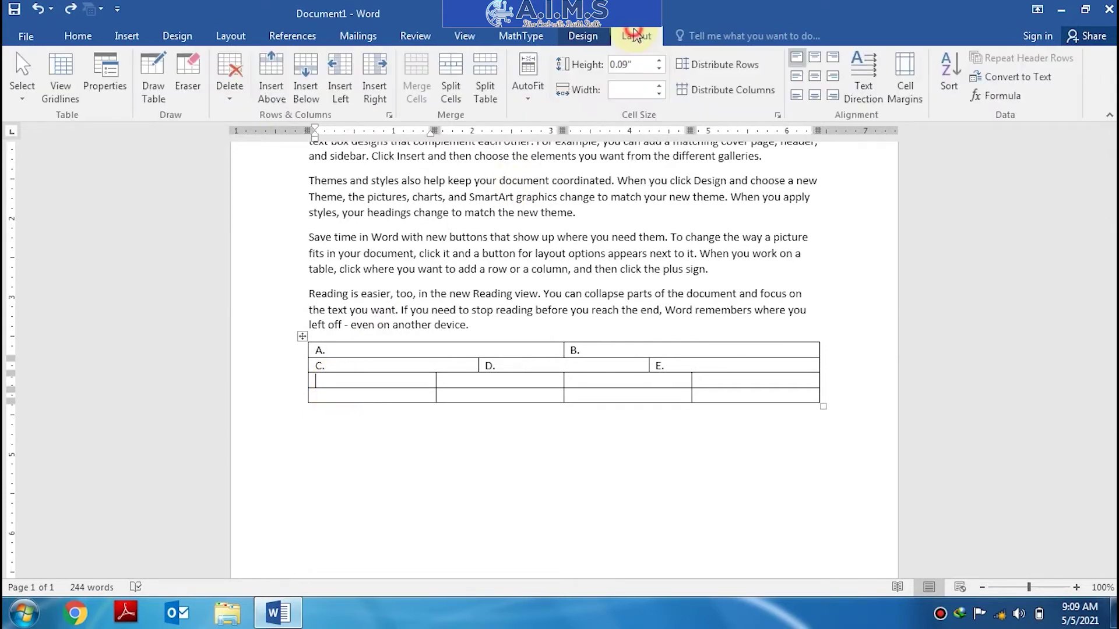
{"action": "left_click", "coordinate": [488, 84]}
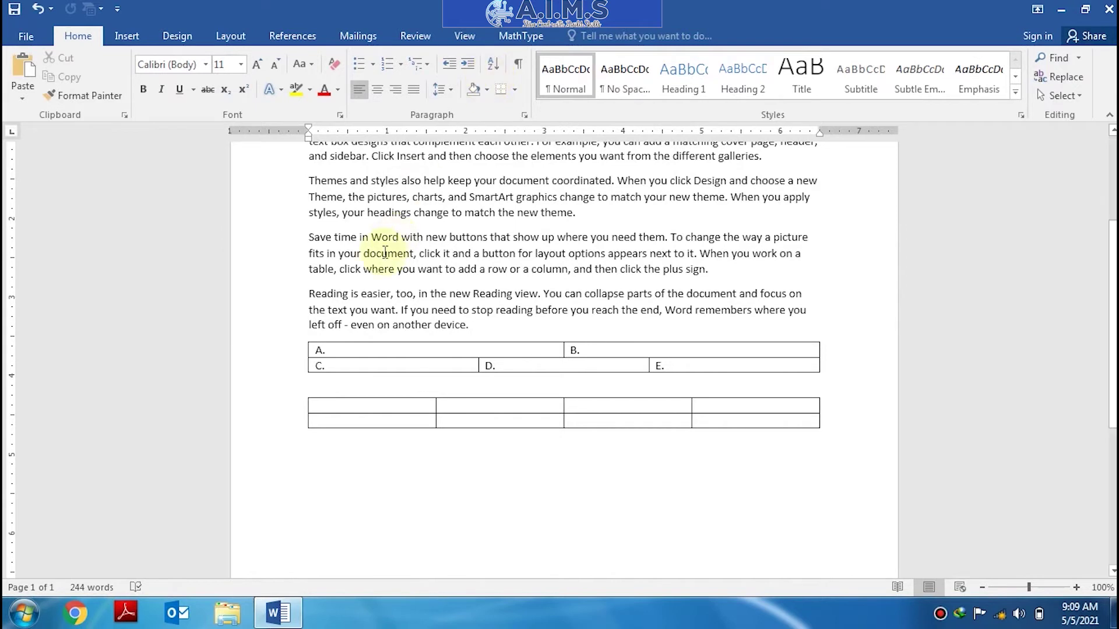
Narrow the last column of the lower table and fit the whole table to the page width with AutoFit Window
{"action": "left_click", "coordinate": [325, 406]}
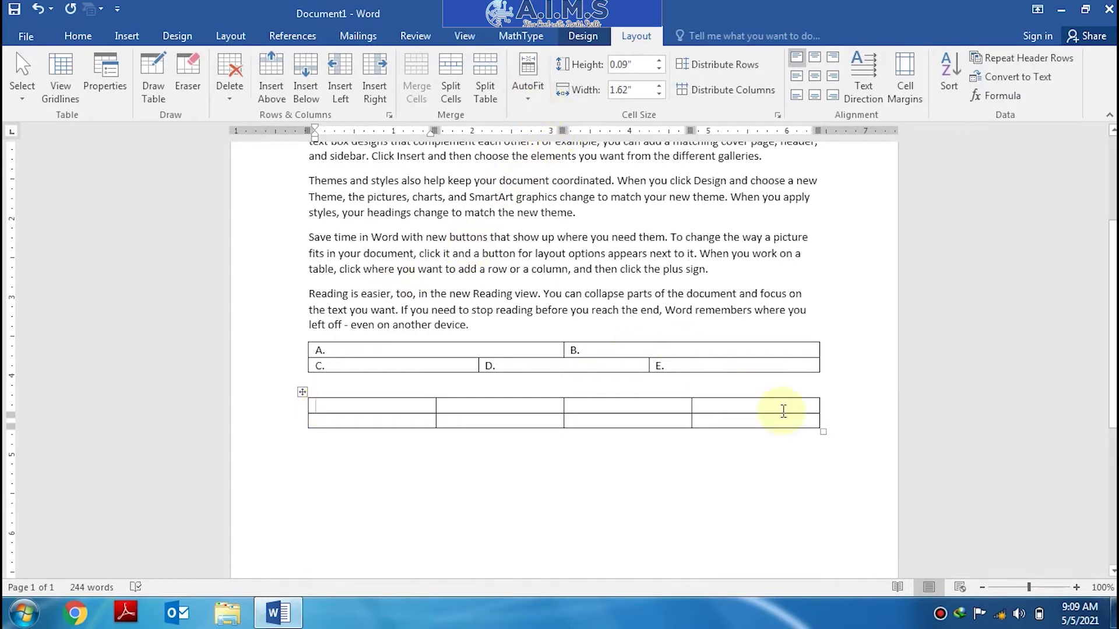
{"action": "left_click_drag", "start_coordinate": [819, 405], "coordinate": [758, 408]}
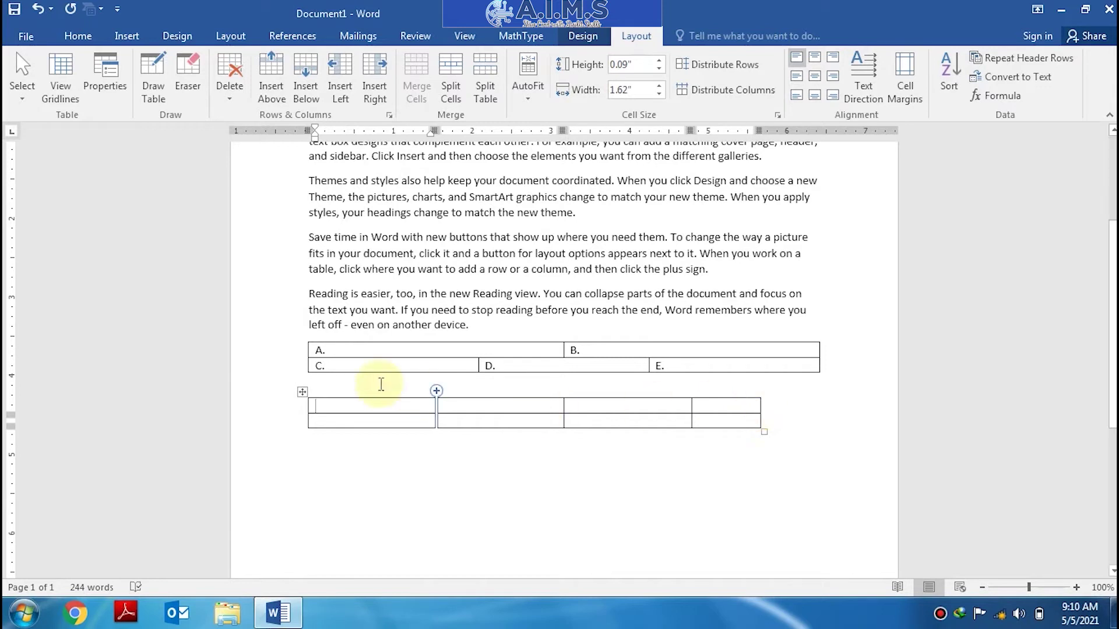
{"action": "left_click", "coordinate": [302, 392]}
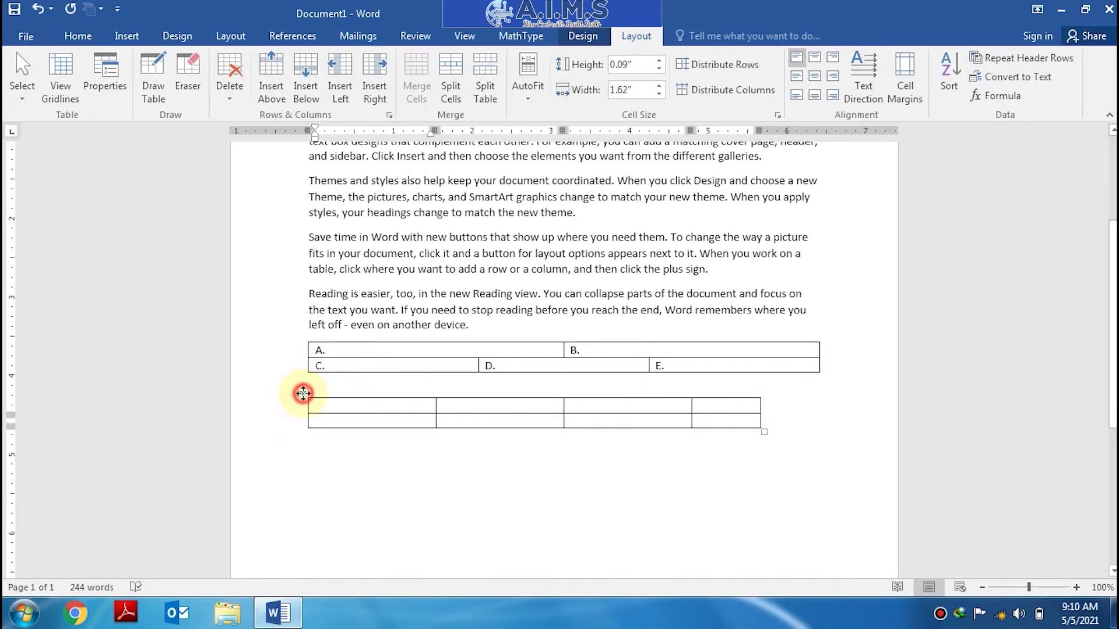
{"action": "left_click", "coordinate": [528, 99]}
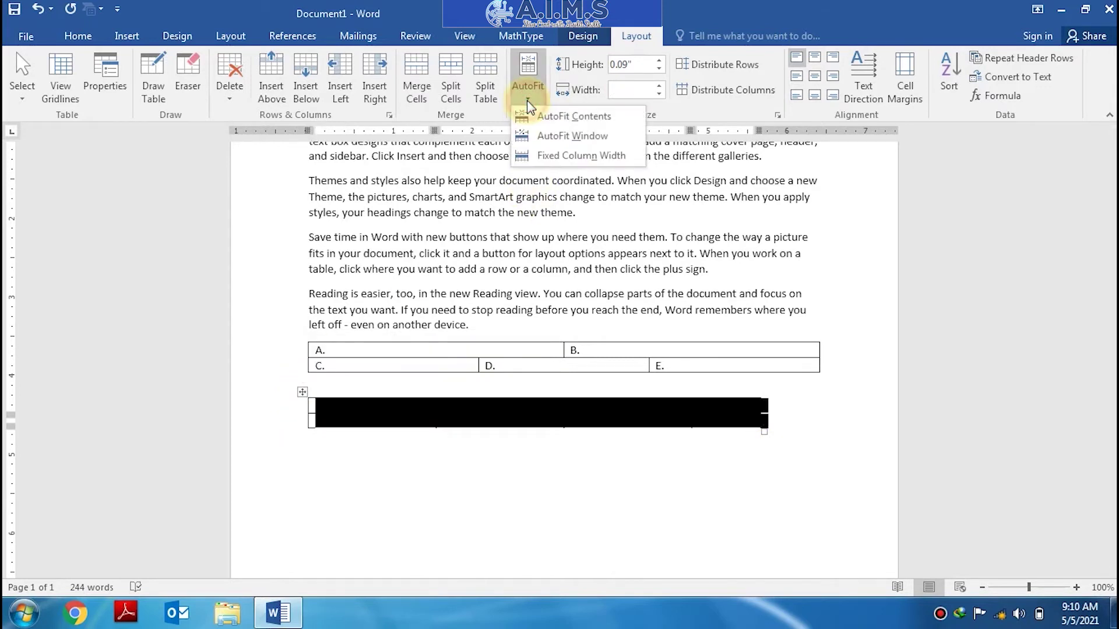
{"action": "left_click", "coordinate": [543, 137]}
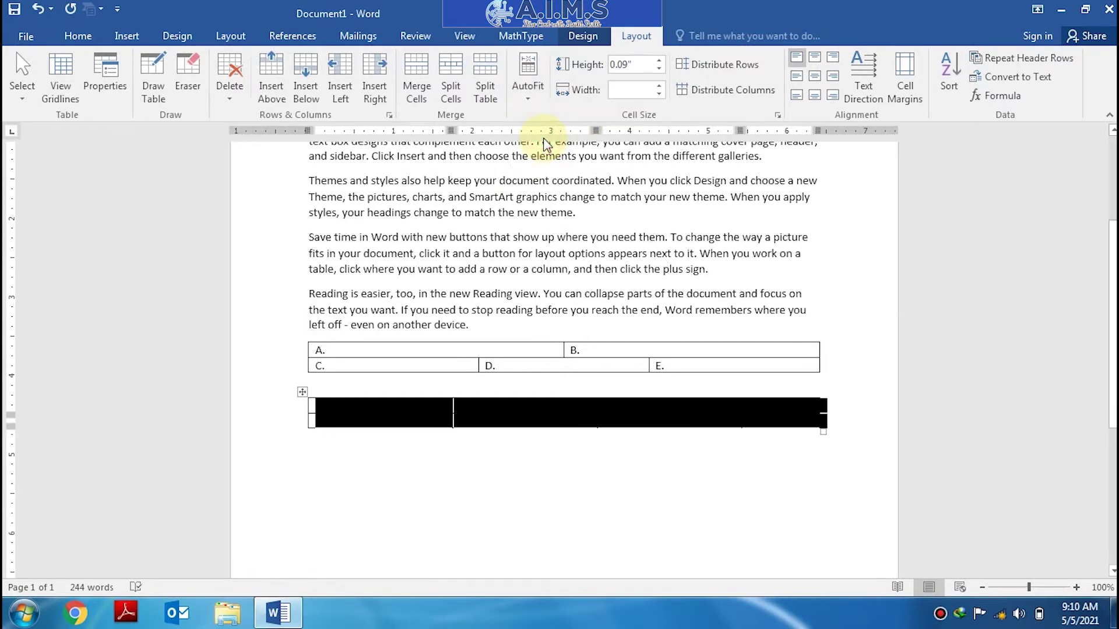
{"action": "left_click", "coordinate": [536, 405]}
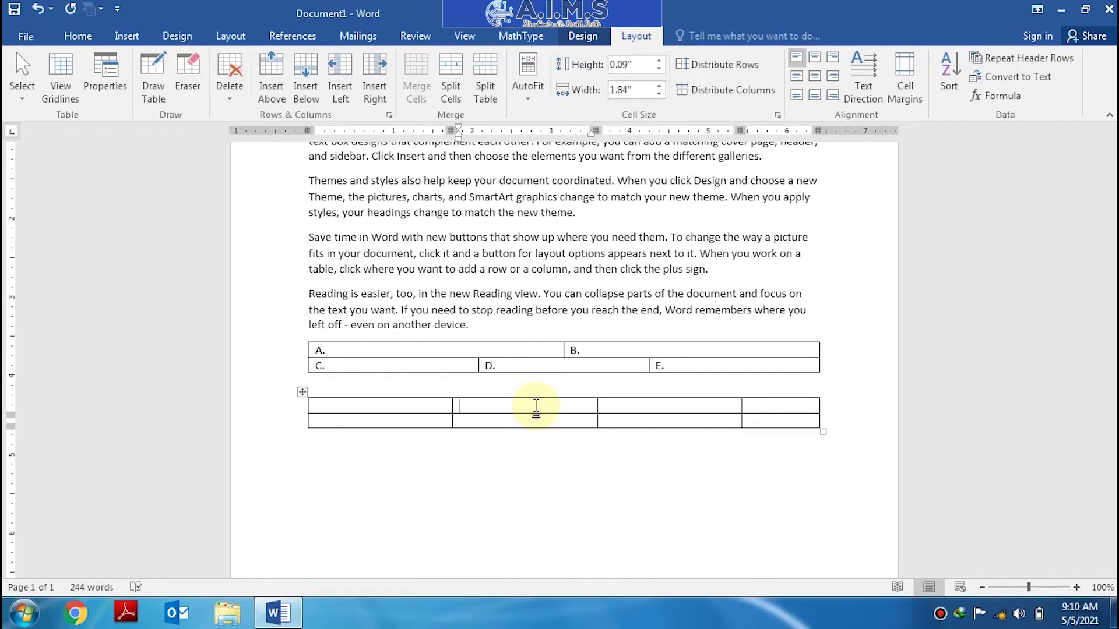
{"action": "left_click", "coordinate": [526, 97]}
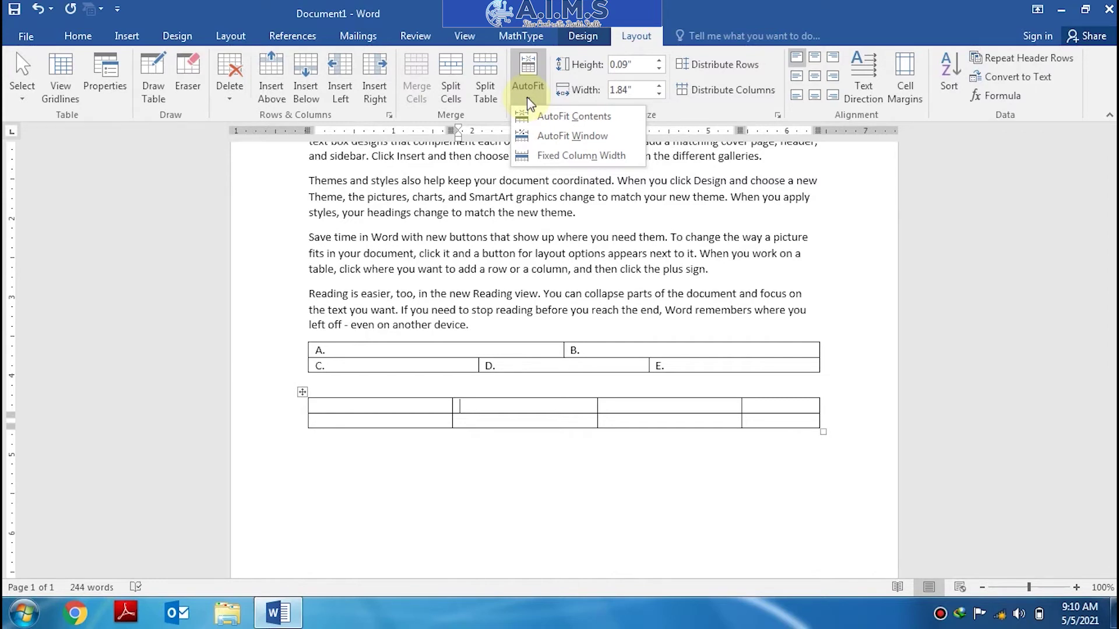
Increase the height of the lower table's first row to 0.4" and reduce it to 0.1"
{"action": "left_click", "coordinate": [403, 410]}
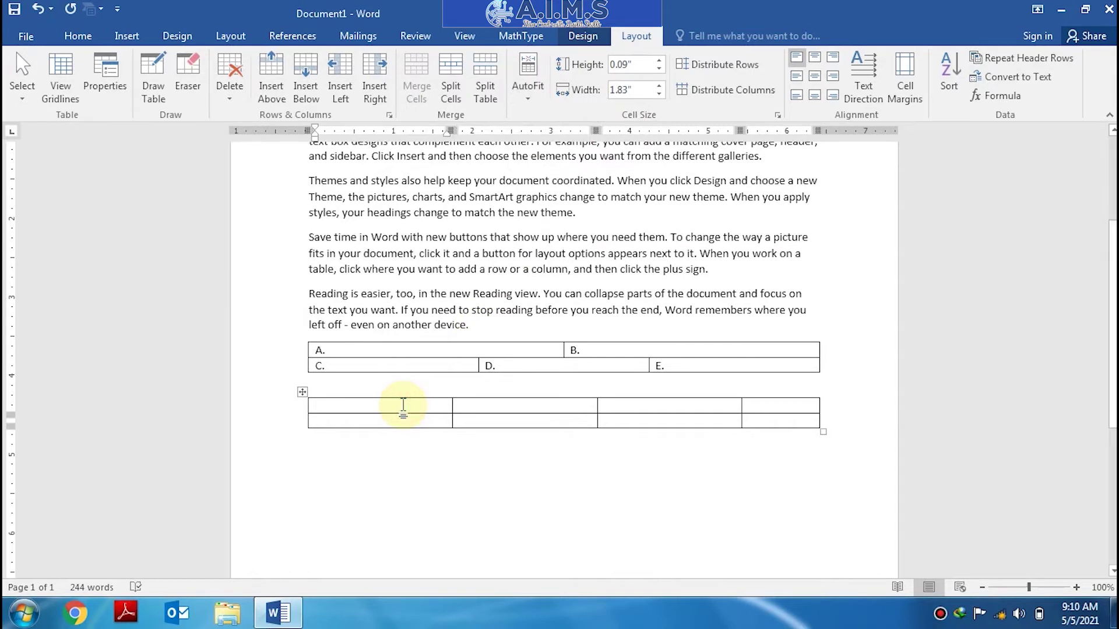
{"action": "left_click", "coordinate": [659, 61]}
{"action": "left_click", "coordinate": [659, 60]}
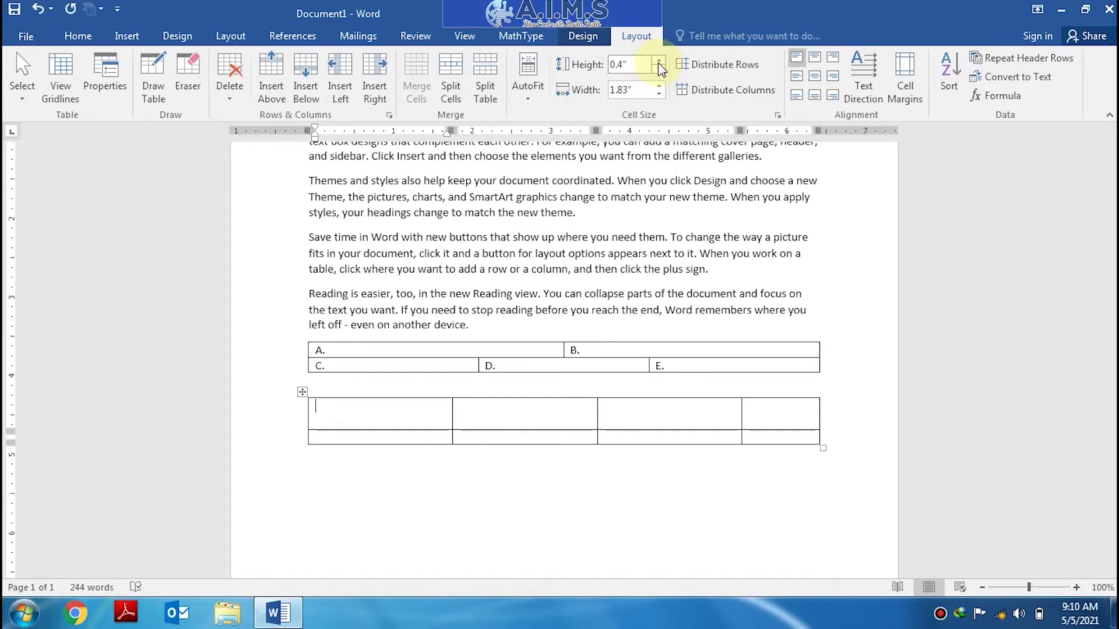
{"action": "left_click", "coordinate": [660, 69]}
{"action": "left_click", "coordinate": [660, 69]}
{"action": "left_click", "coordinate": [660, 69]}
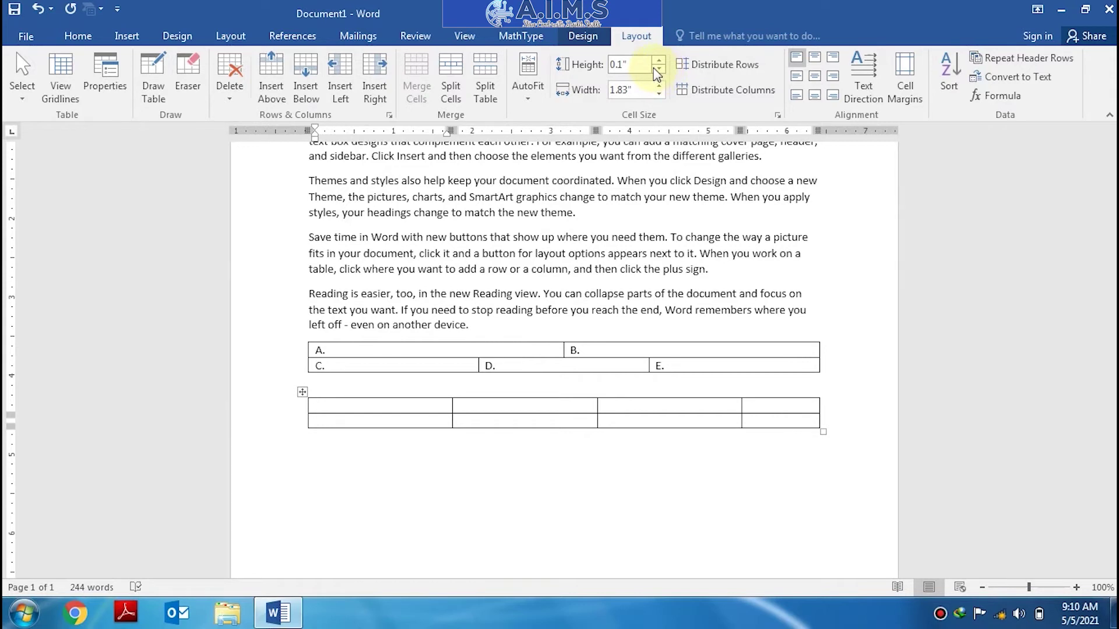
Set the width of the lower table's first column to 2"
{"action": "left_click", "coordinate": [392, 423]}
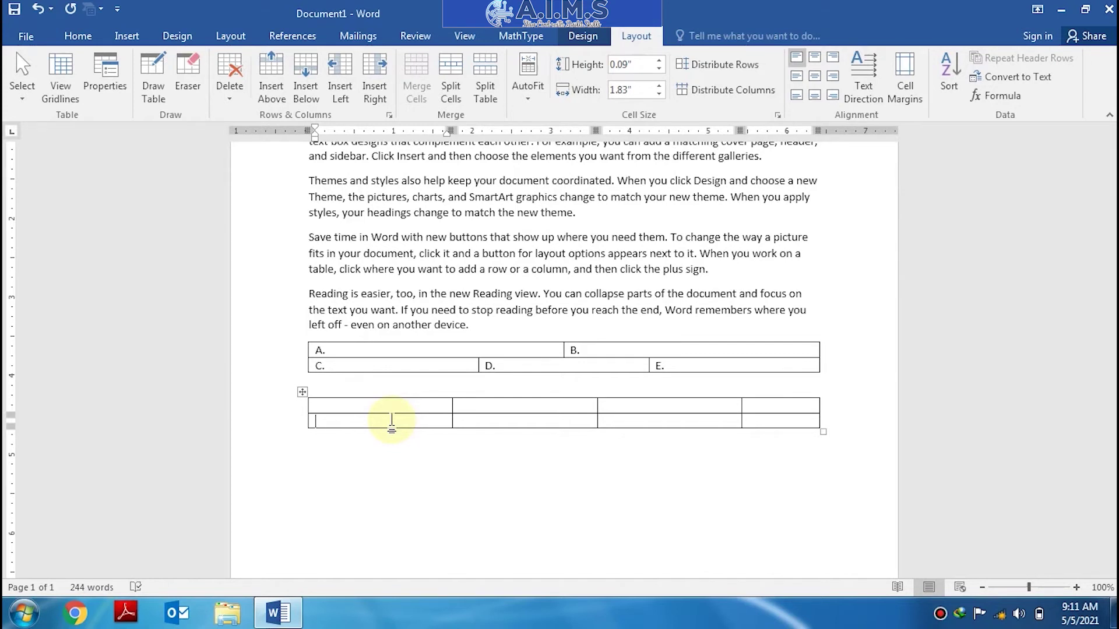
{"action": "left_click", "coordinate": [642, 90]}
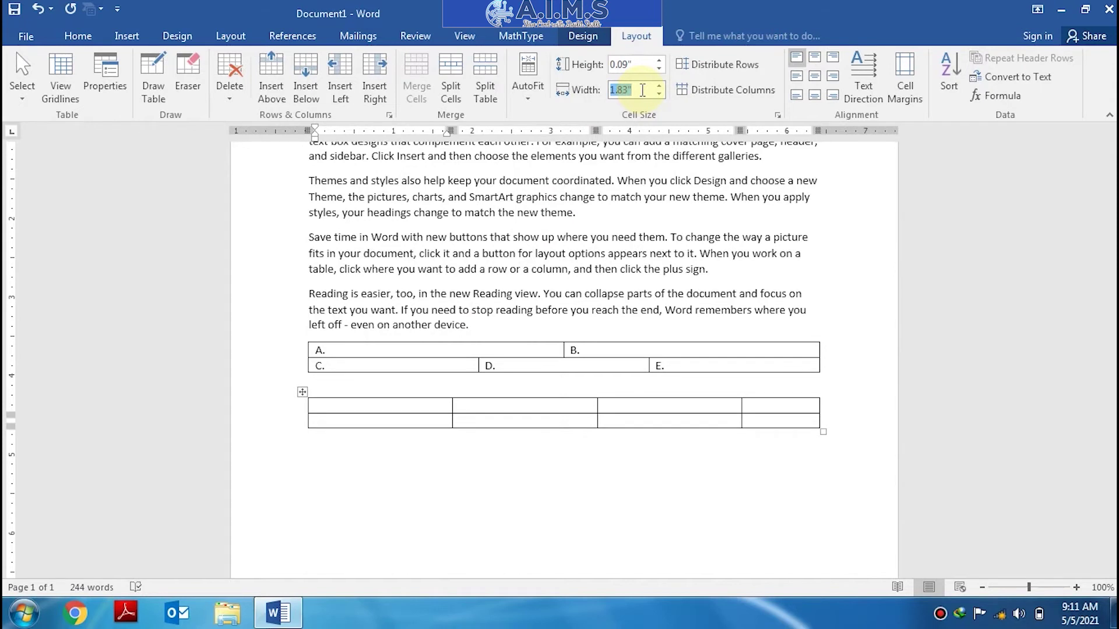
{"action": "left_click", "coordinate": [301, 393]}
{"action": "left_click", "coordinate": [625, 90]}
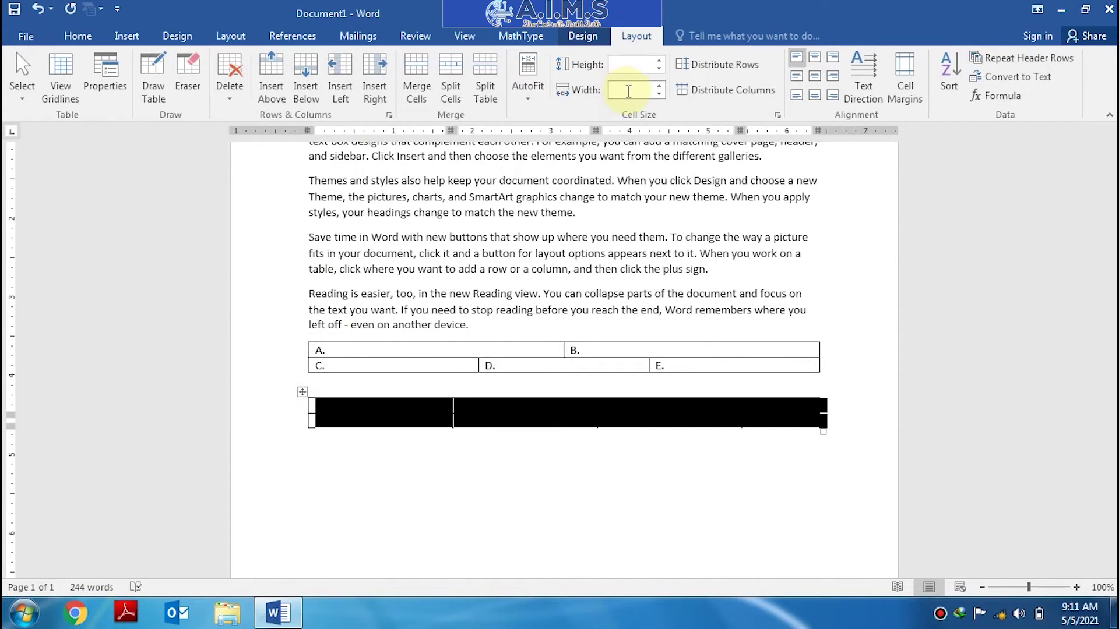
{"action": "left_click", "coordinate": [374, 425]}
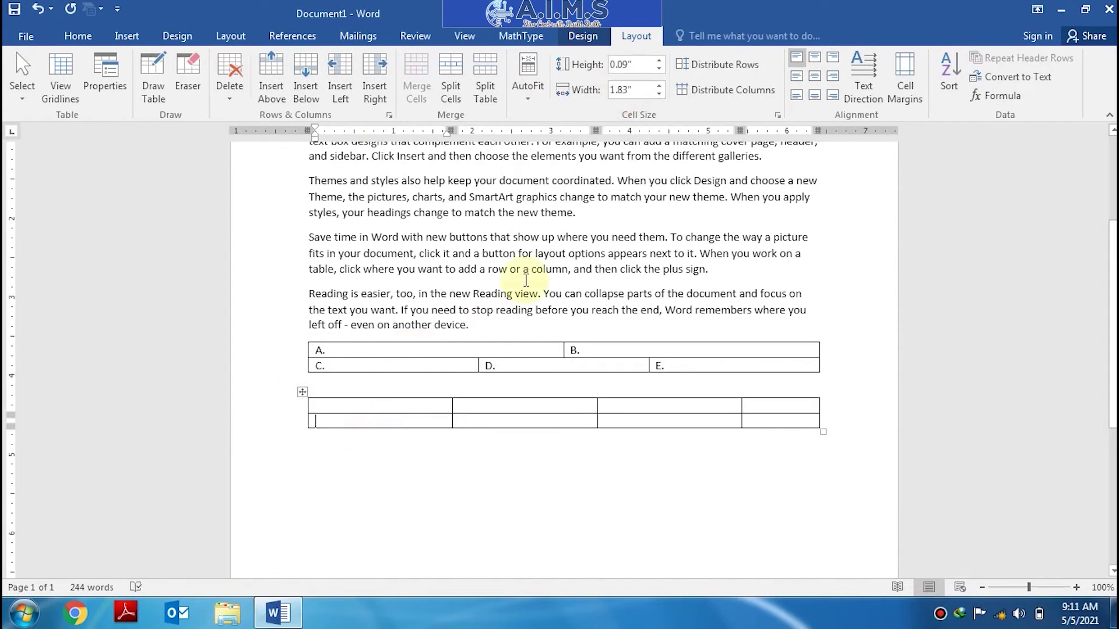
{"action": "left_click", "coordinate": [638, 90]}
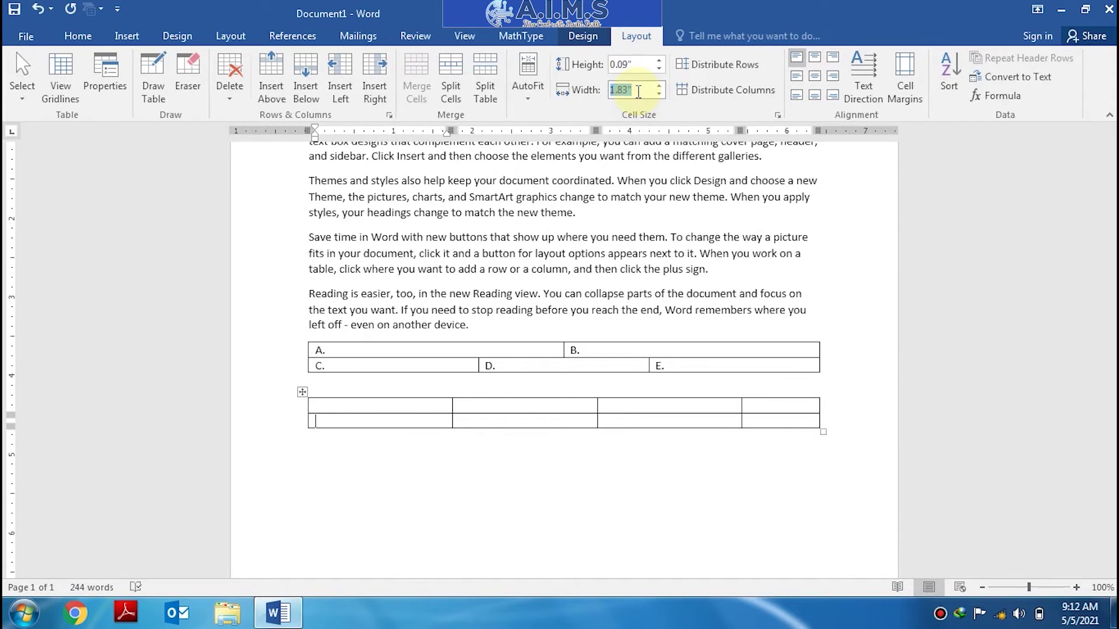
{"action": "type", "text": "2.0"}
{"action": "key", "text": "Return"}
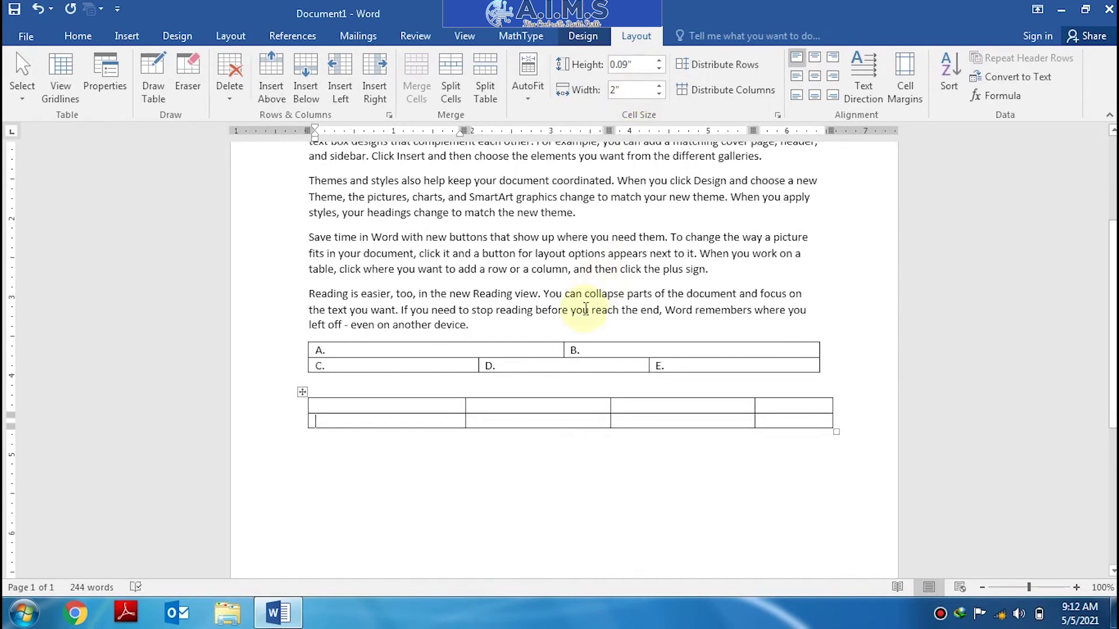
Set the width of the lower table's second column to 1"
{"action": "left_click", "coordinate": [525, 421]}
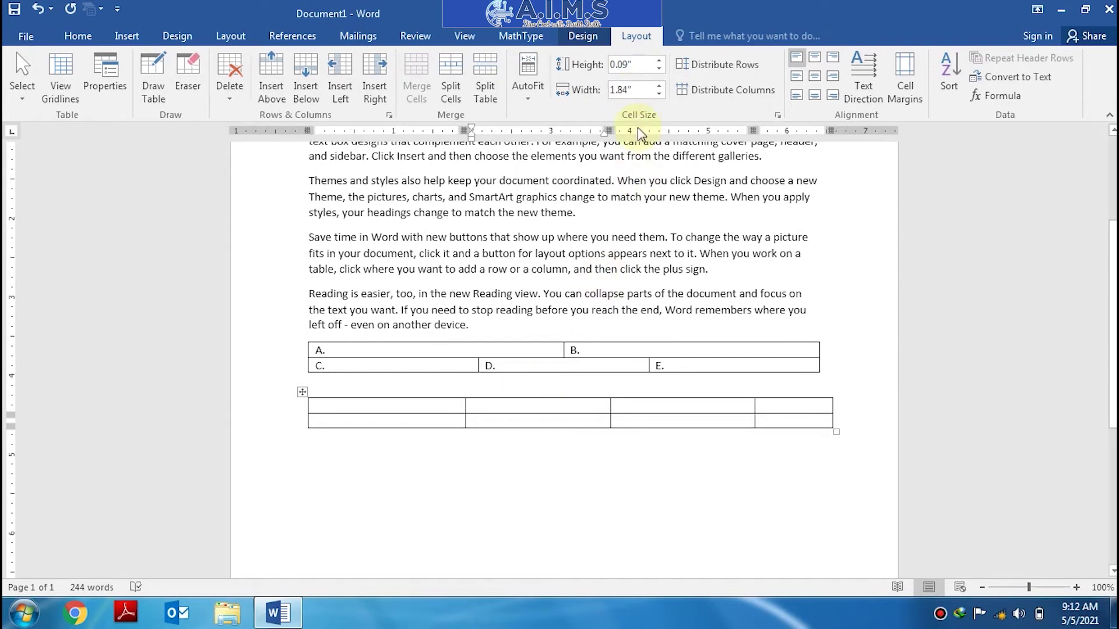
{"action": "left_click", "coordinate": [636, 88]}
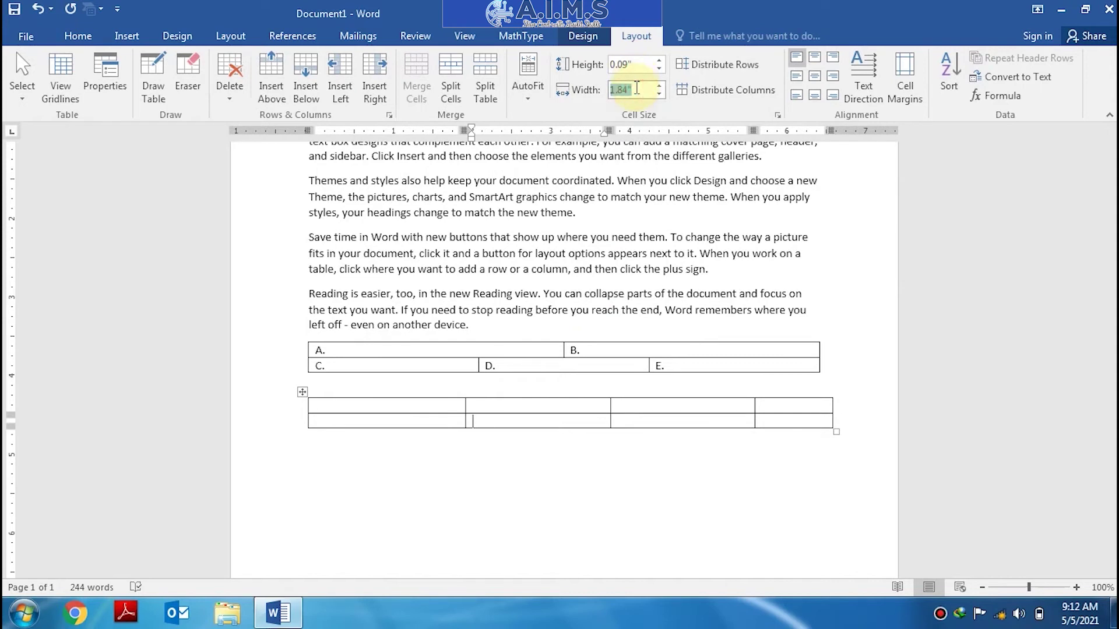
{"action": "type", "text": "1"}
{"action": "key", "text": "Return"}
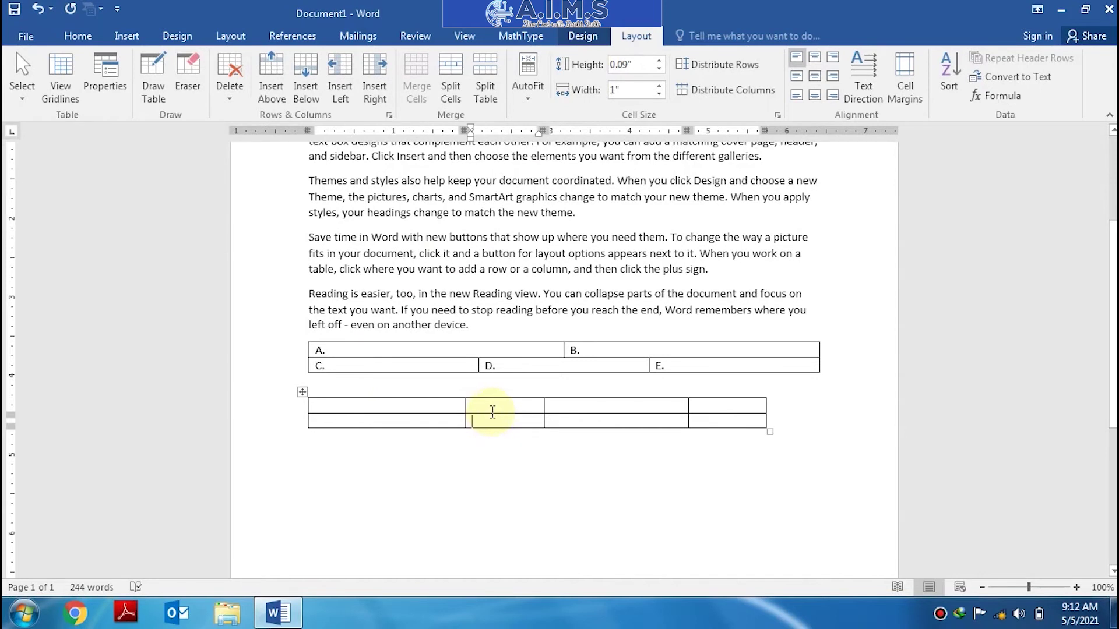
Apply Split Table at the lower table's first row to insert a blank line above that table
{"action": "left_click", "coordinate": [423, 402]}
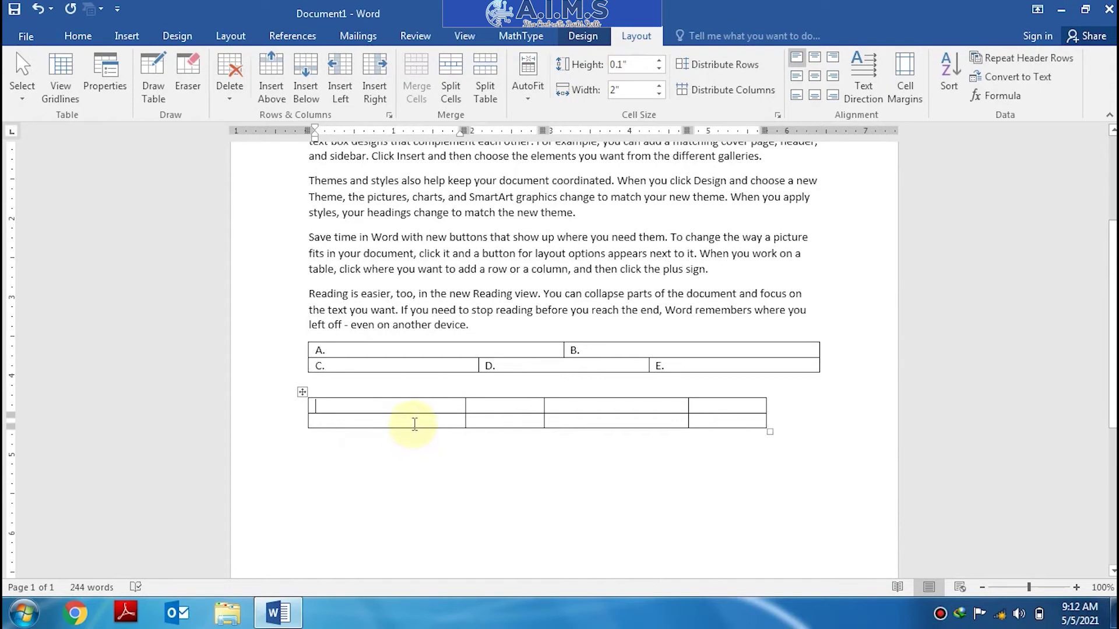
{"action": "left_click", "coordinate": [484, 66]}
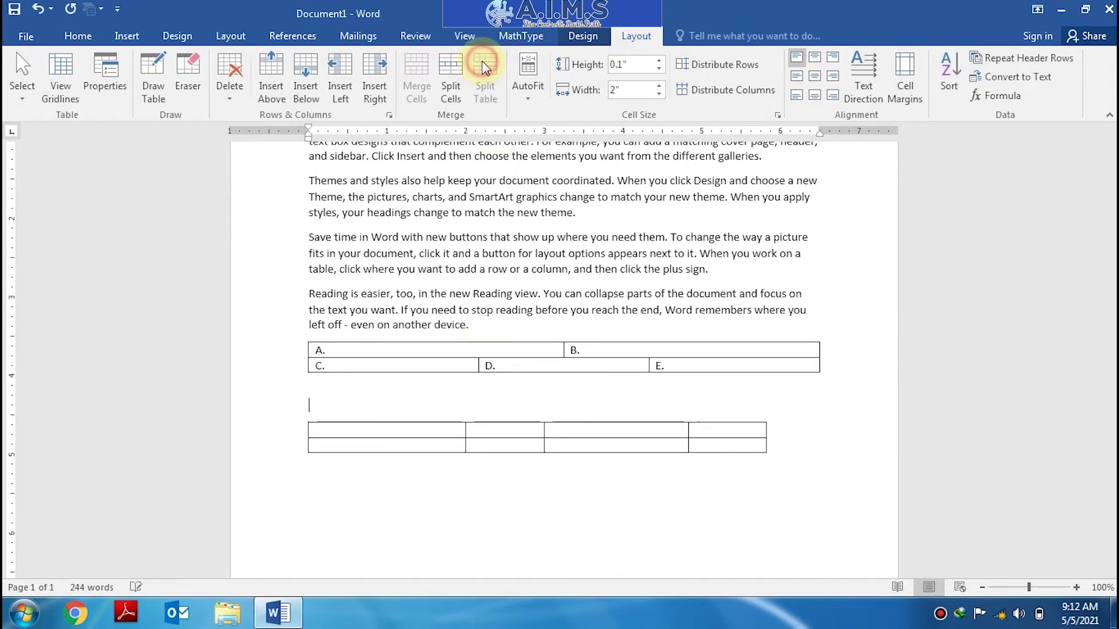
Undo the split that inserted a blank line above the lower table
{"action": "key", "text": "ctrl+z"}
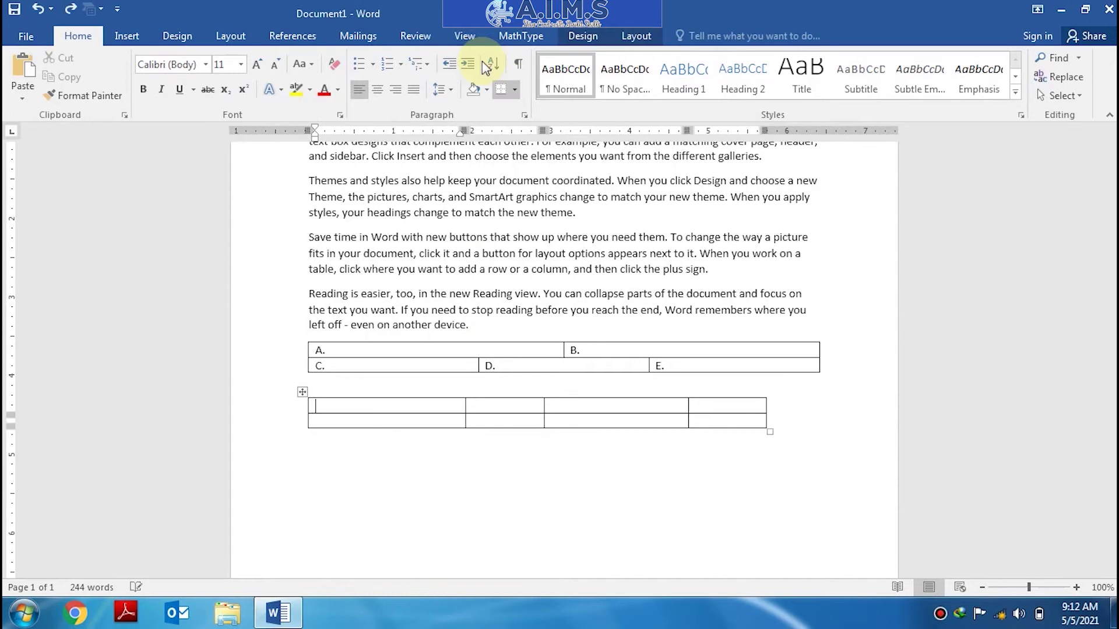
Try splitting the lower table at its second row, and undo the split
{"action": "left_click", "coordinate": [396, 422]}
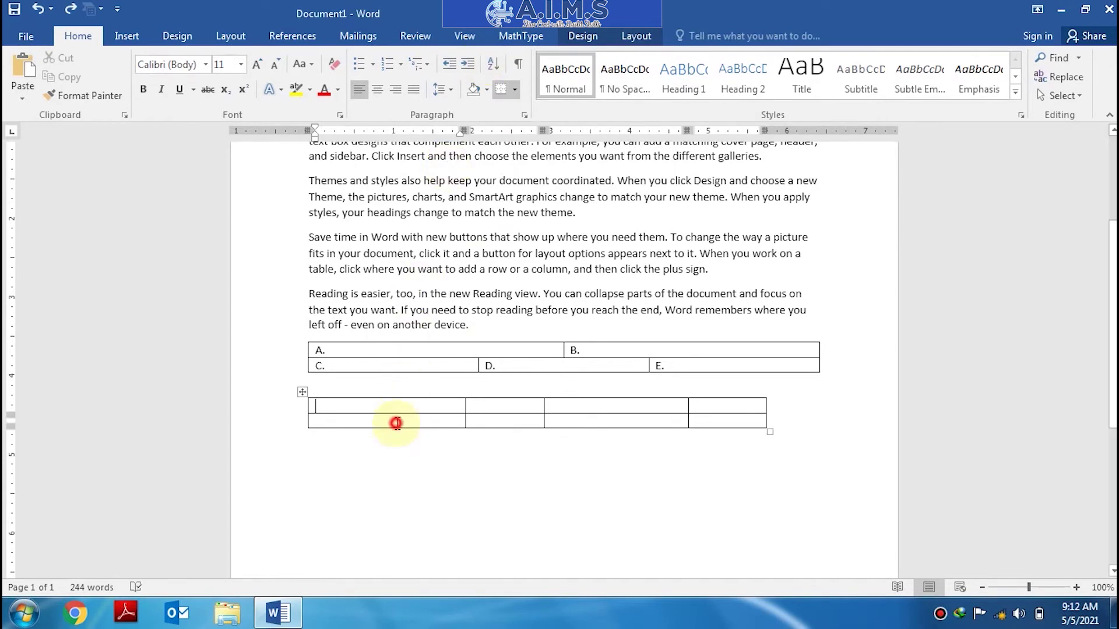
{"action": "left_click", "coordinate": [627, 38]}
{"action": "left_click", "coordinate": [501, 75]}
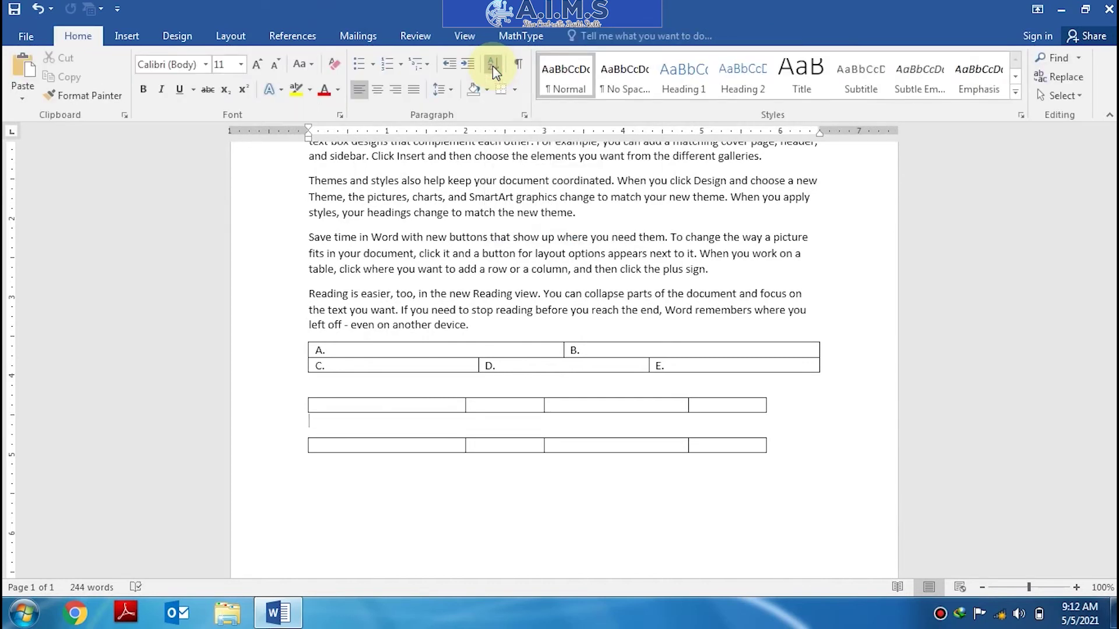
{"action": "key", "text": "ctrl+z"}
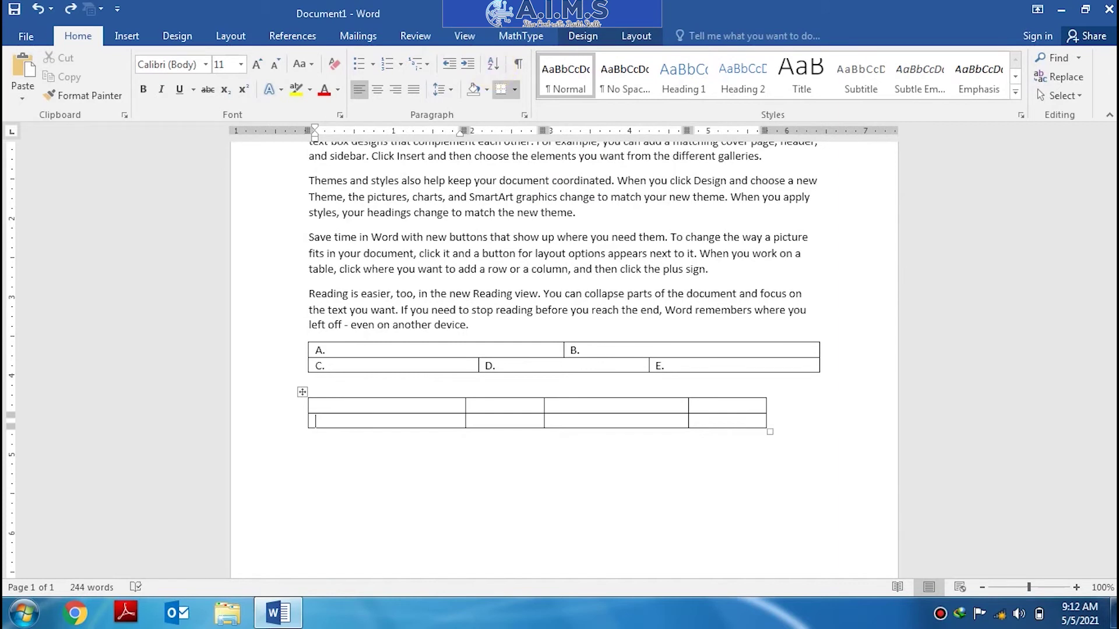
Set the width of the lower table's third column to 2.5"
{"action": "left_click", "coordinate": [641, 38]}
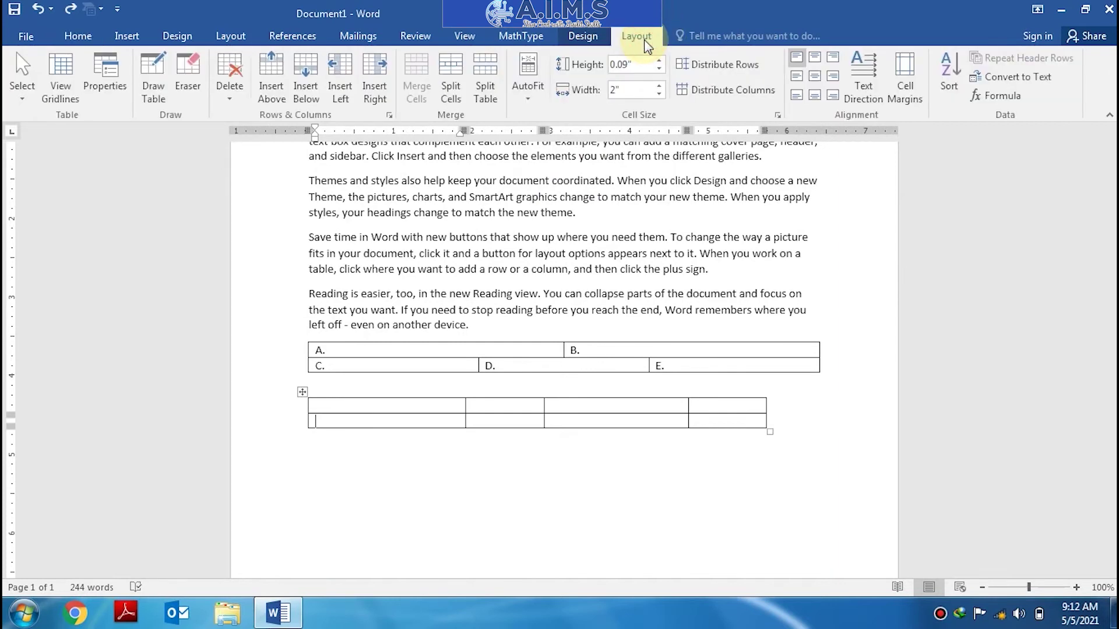
{"action": "left_click", "coordinate": [441, 422]}
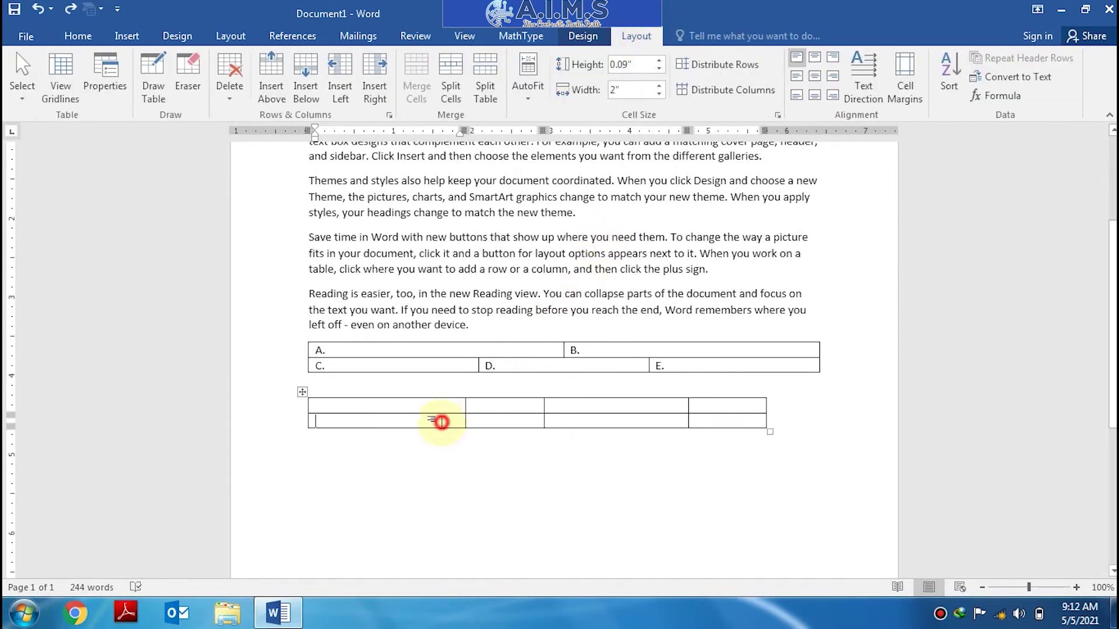
{"action": "left_click", "coordinate": [483, 423]}
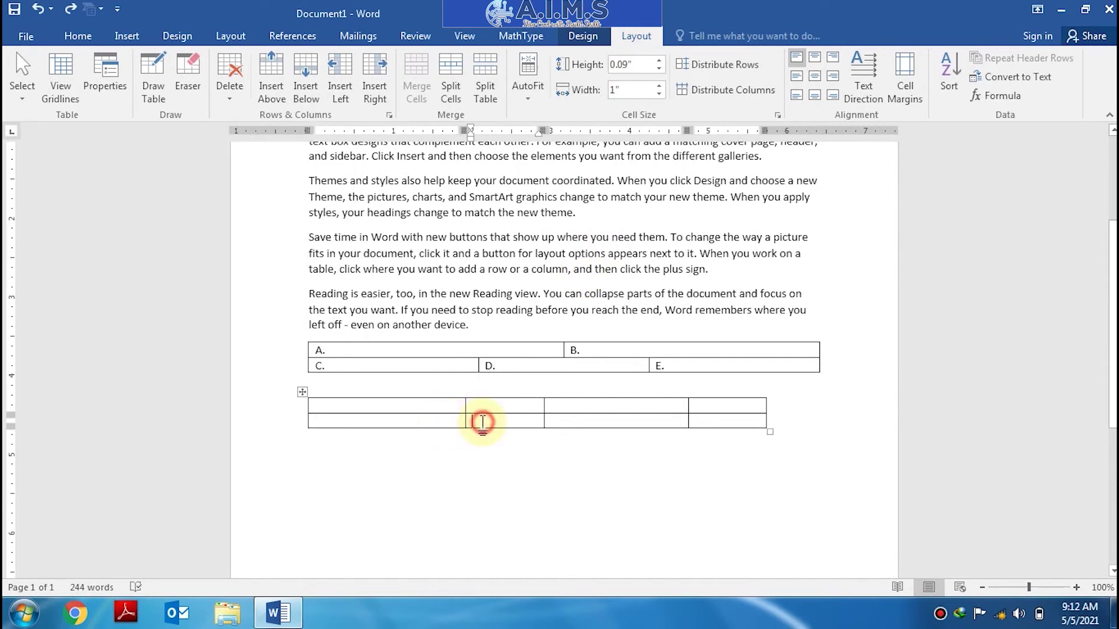
{"action": "left_click", "coordinate": [593, 421]}
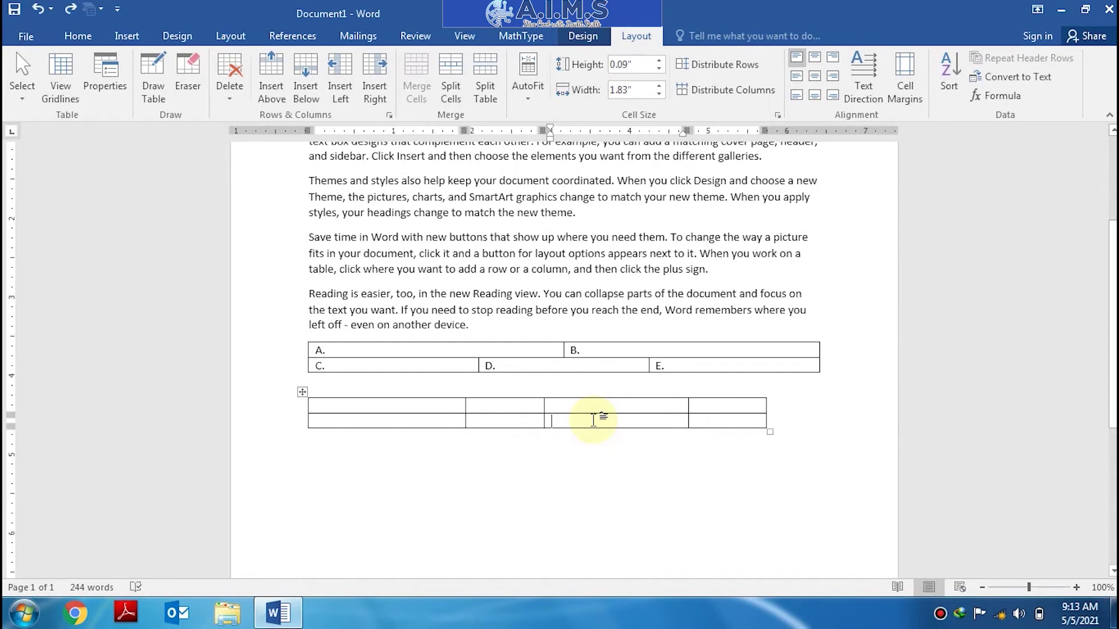
{"action": "left_click", "coordinate": [632, 89]}
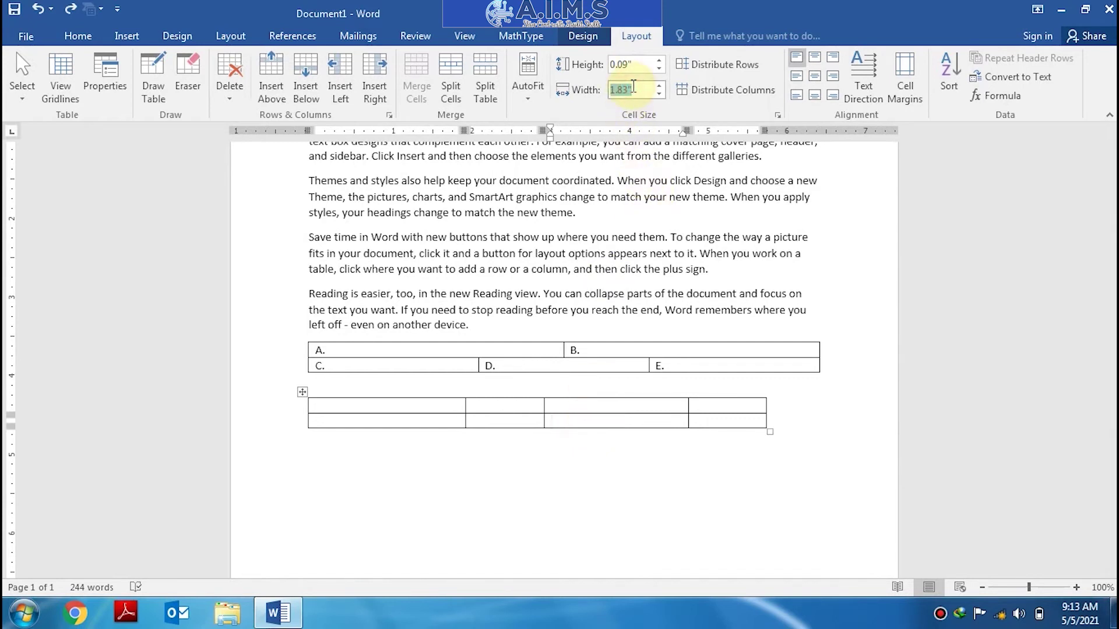
{"action": "type", "text": "2.5"}
{"action": "key", "text": "Return"}
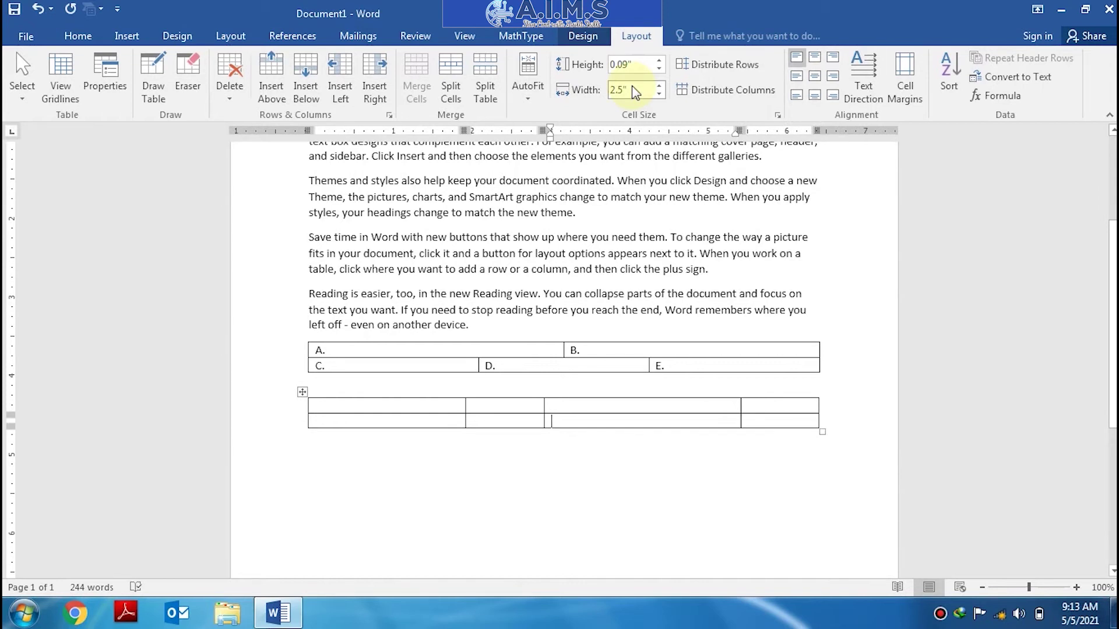
Set the width of the lower table's fourth column to 1"
{"action": "left_click", "coordinate": [793, 419]}
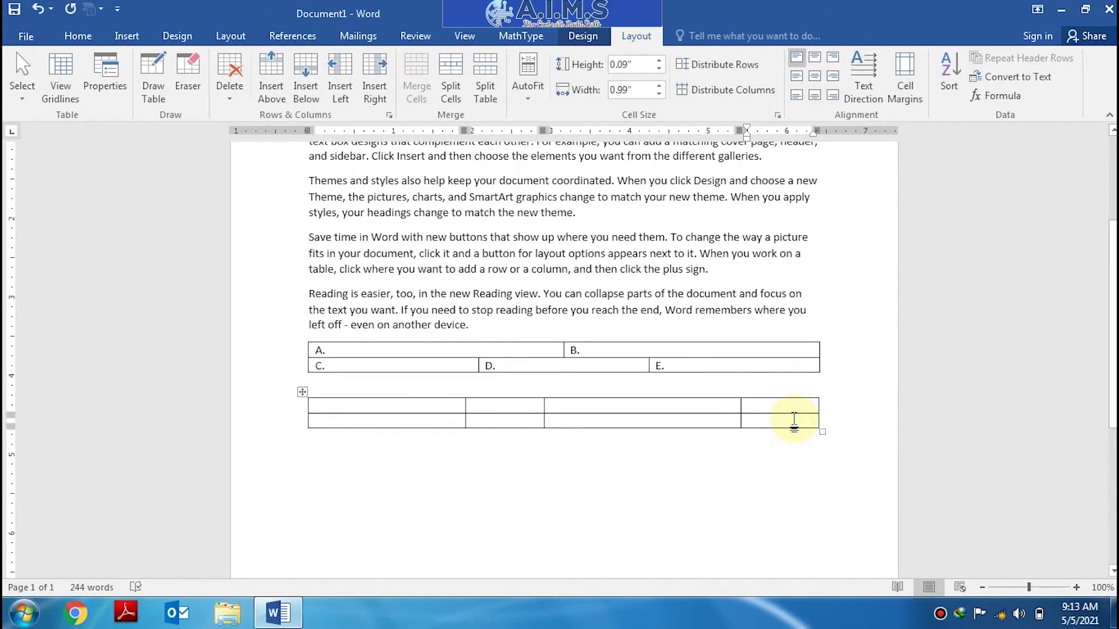
{"action": "left_click", "coordinate": [630, 91]}
{"action": "type", "text": "1"}
{"action": "key", "text": "Return"}
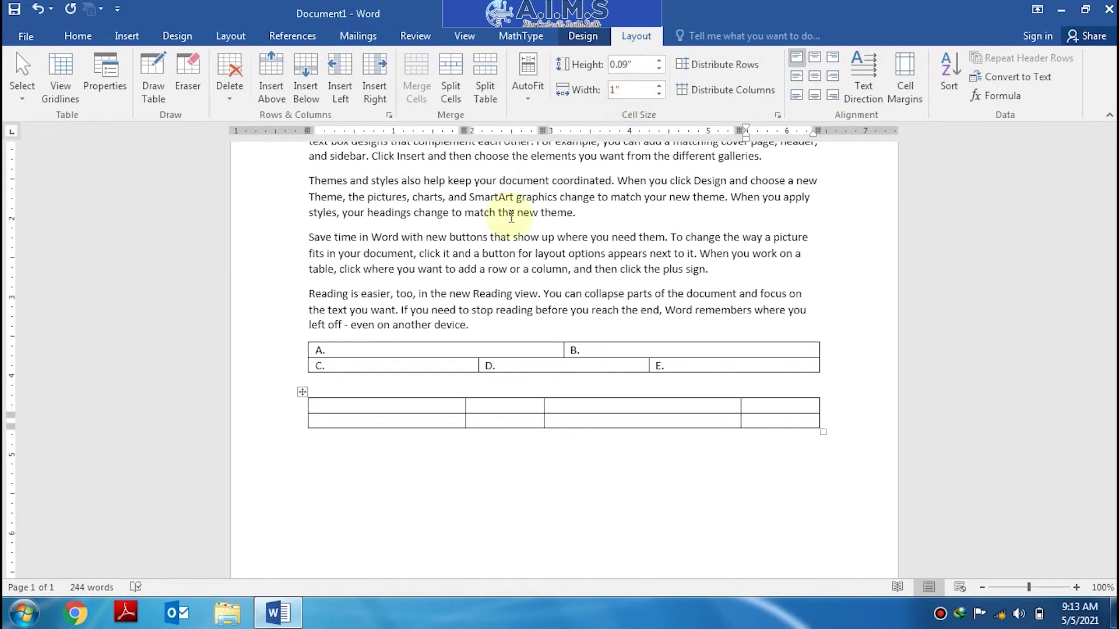
Increase the height of the lower table's first row to 0.3" and enter "Karachi" in its first cell
{"action": "left_click", "coordinate": [350, 406]}
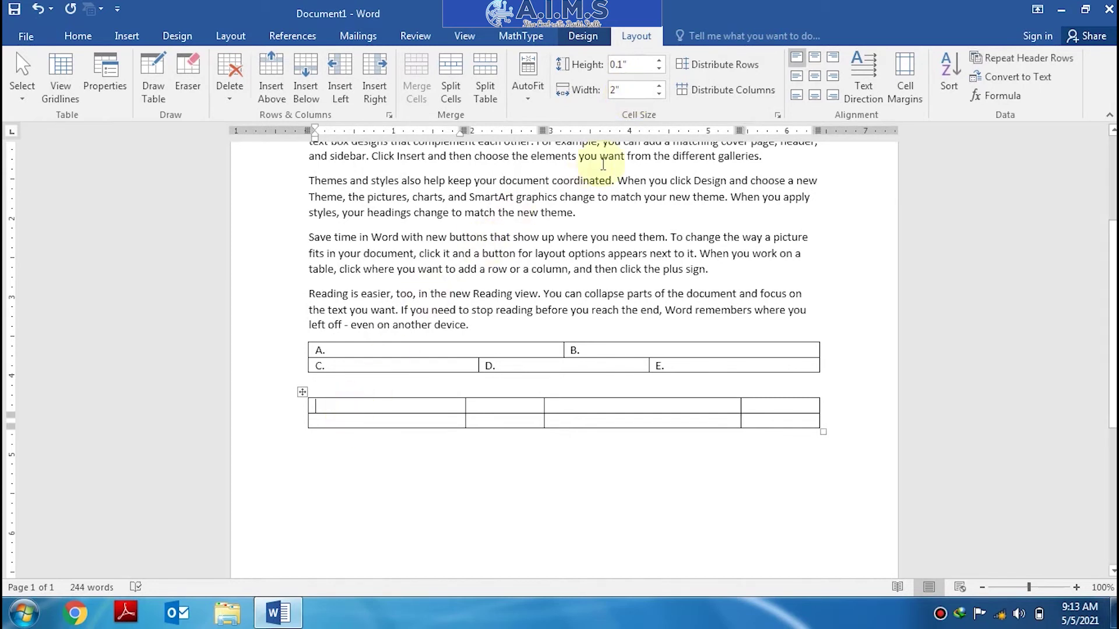
{"action": "left_click", "coordinate": [659, 61]}
{"action": "left_click", "coordinate": [659, 61]}
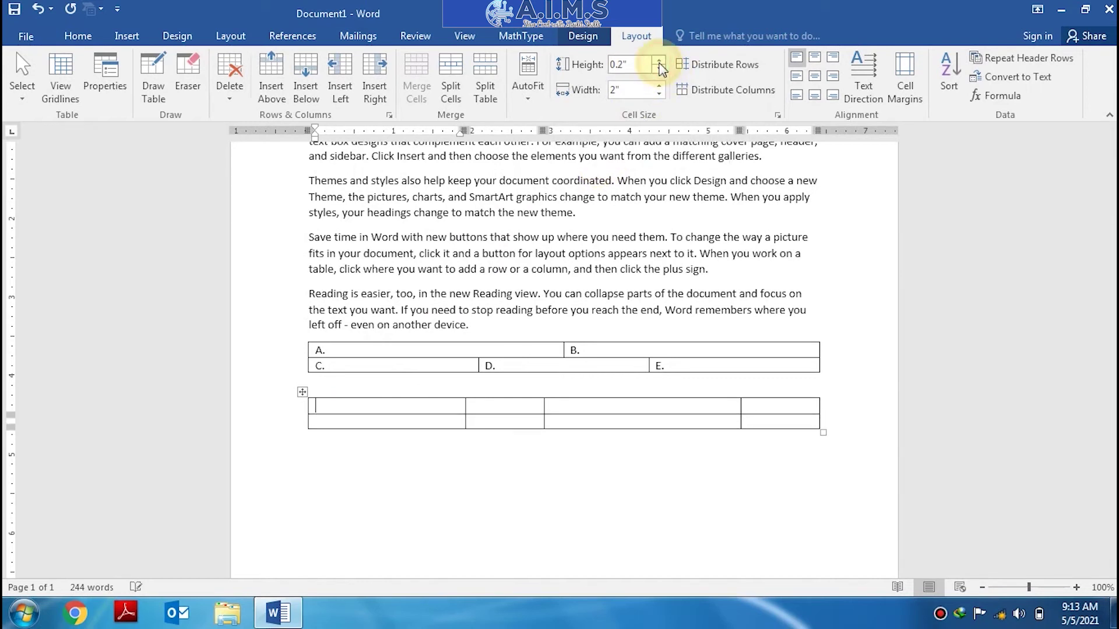
{"action": "left_click", "coordinate": [659, 61]}
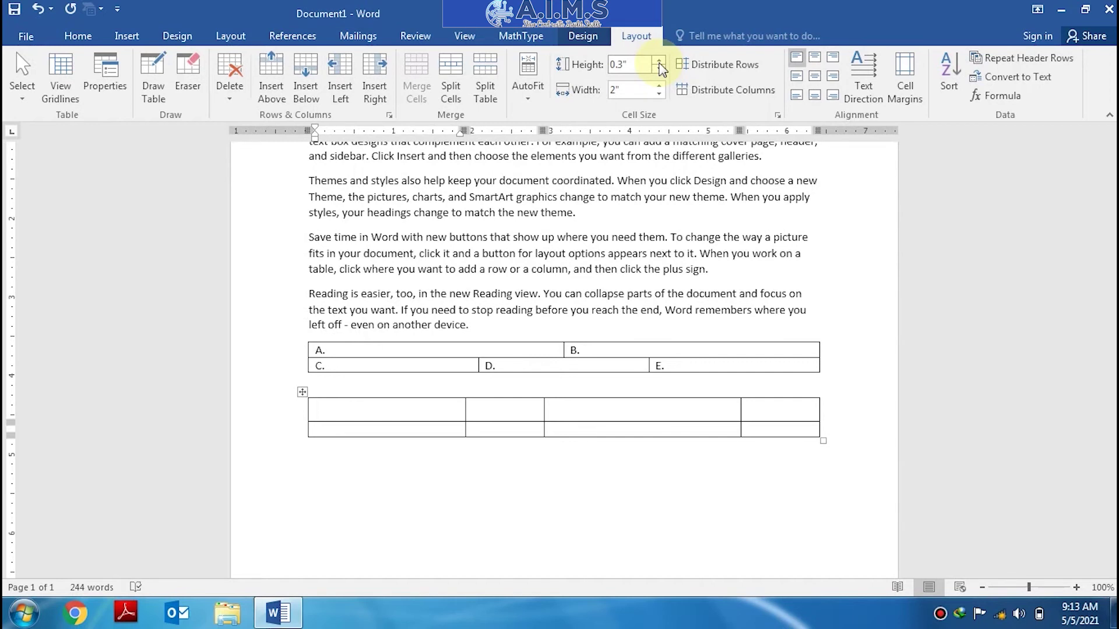
{"action": "type", "text": "Karachi"}
Try the cell alignments on "Karachi" from center left and bottom left through the centered ones to top, center and bottom right
{"action": "left_click", "coordinate": [796, 82]}
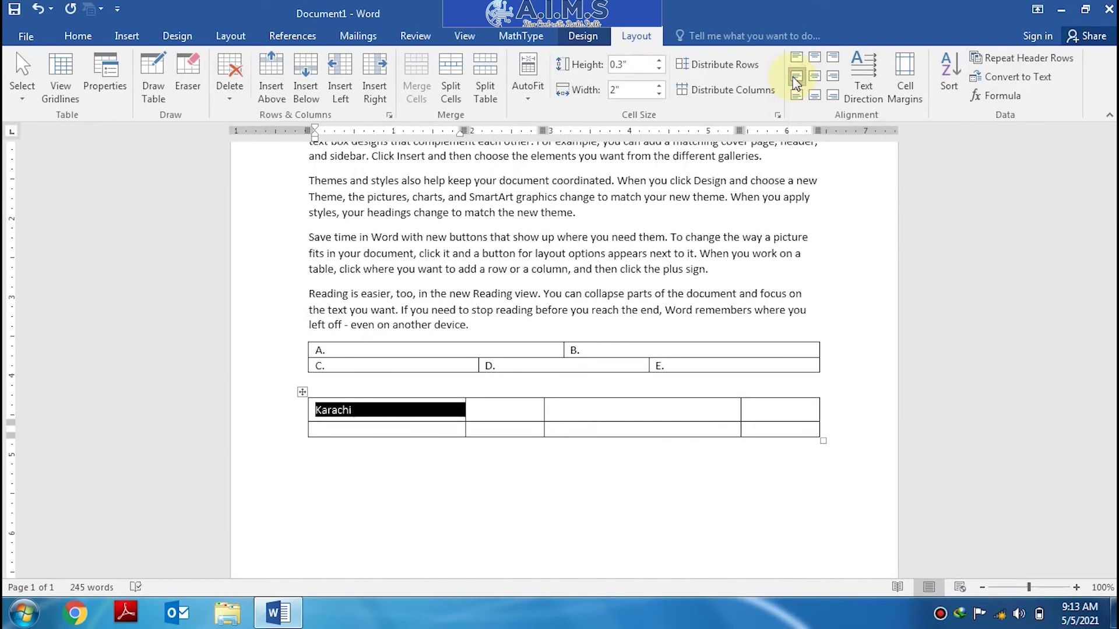
{"action": "left_click", "coordinate": [797, 96]}
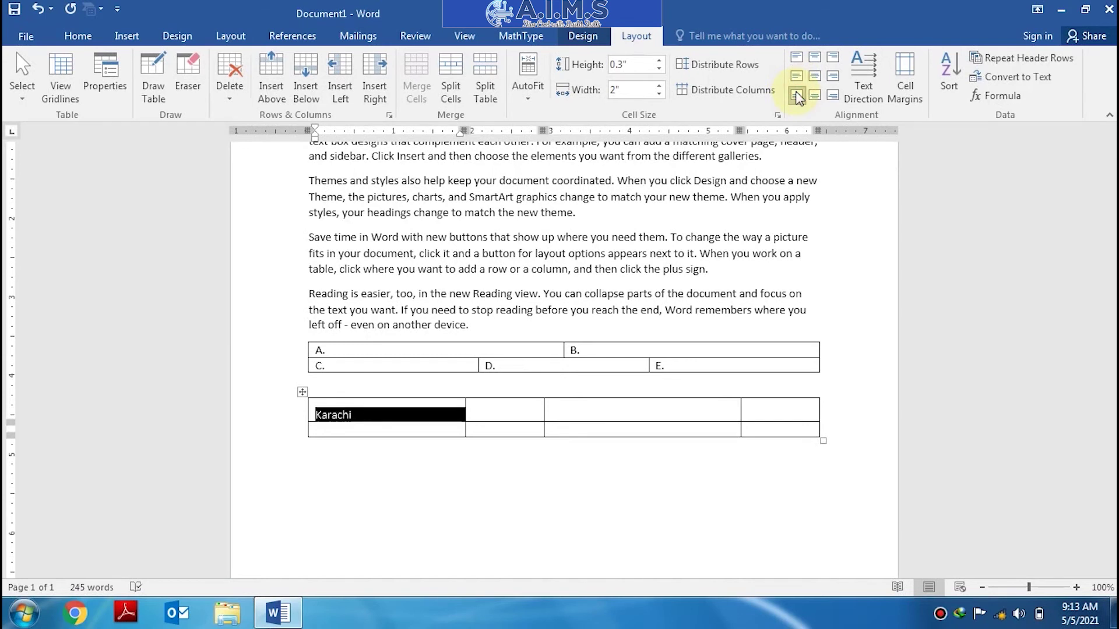
{"action": "left_click", "coordinate": [815, 58]}
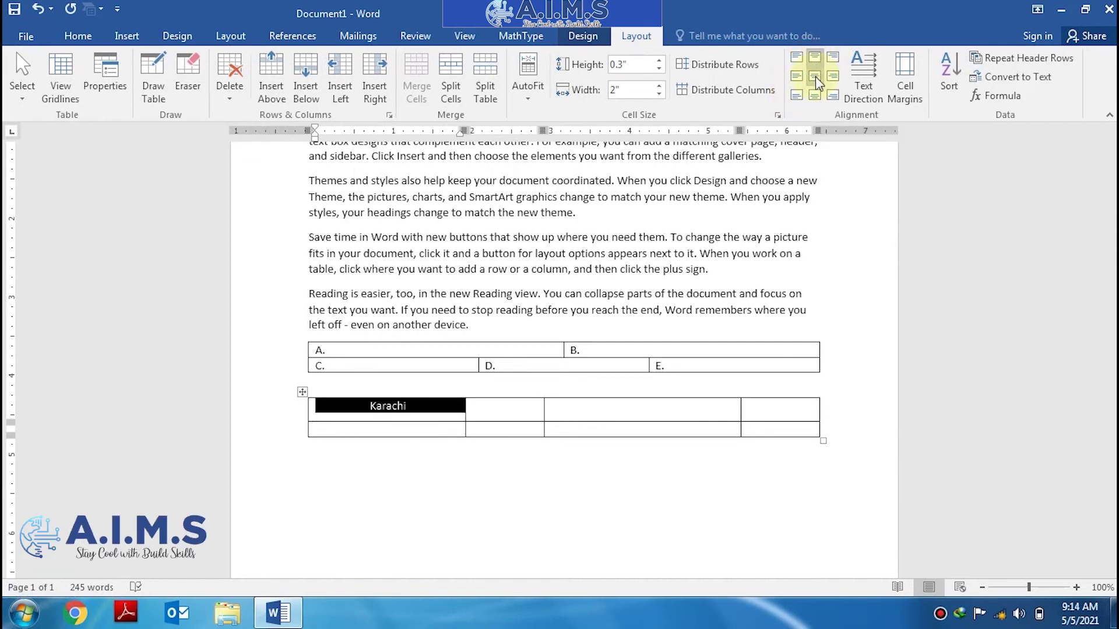
{"action": "left_click", "coordinate": [815, 76]}
{"action": "left_click", "coordinate": [815, 97]}
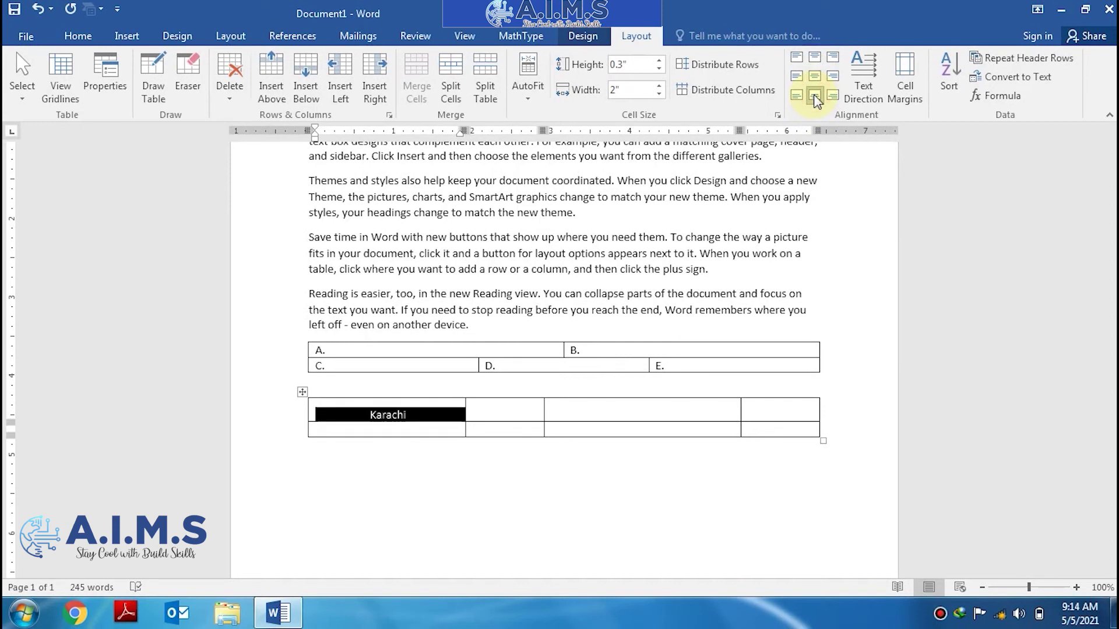
{"action": "left_click", "coordinate": [837, 57]}
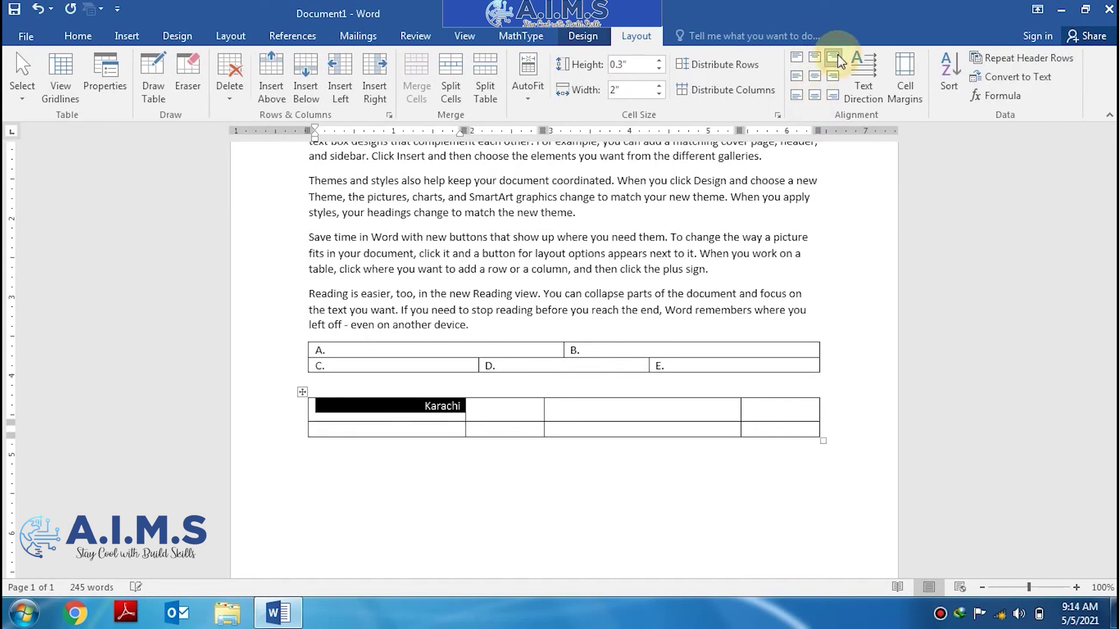
{"action": "left_click", "coordinate": [834, 78]}
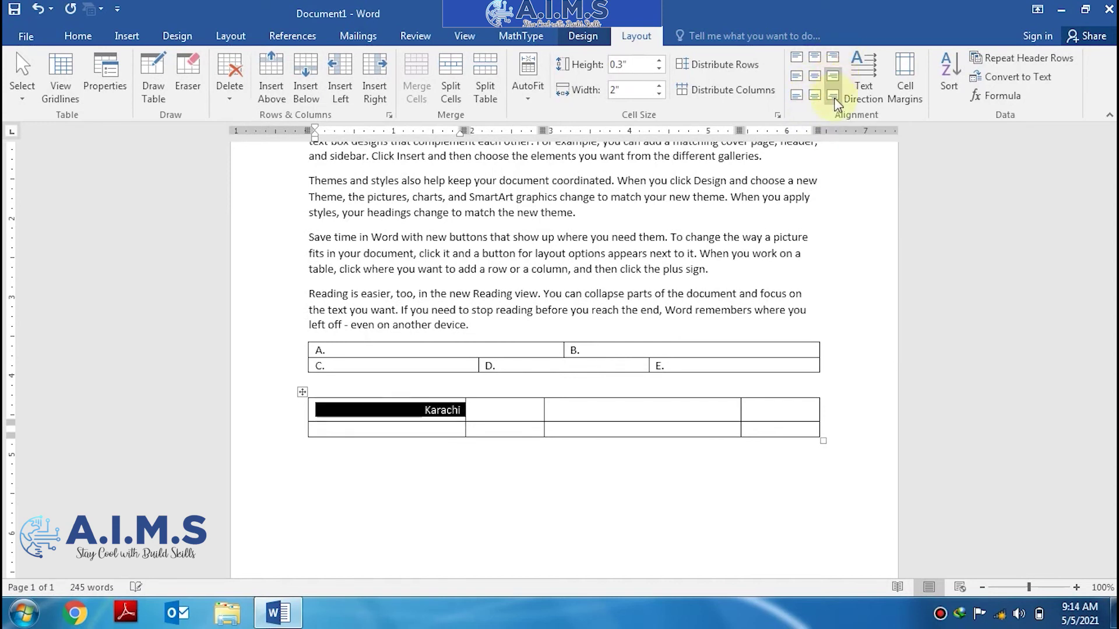
{"action": "left_click", "coordinate": [834, 97]}
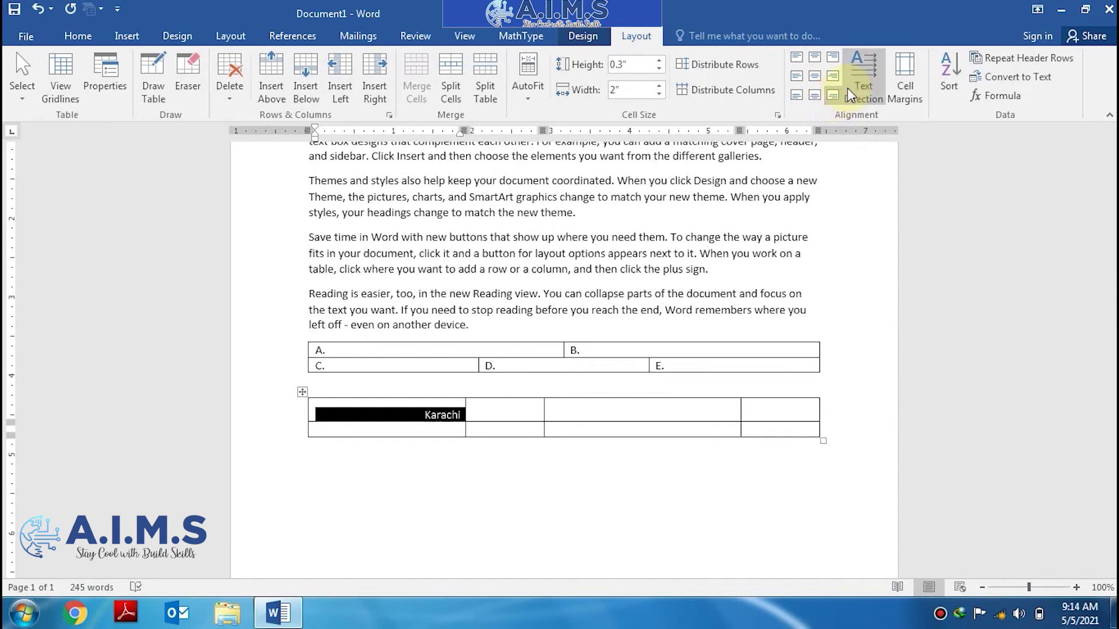
Cycle the text direction of the "Karachi" cell through both vertical orientations and back to horizontal
{"action": "left_click", "coordinate": [853, 79]}
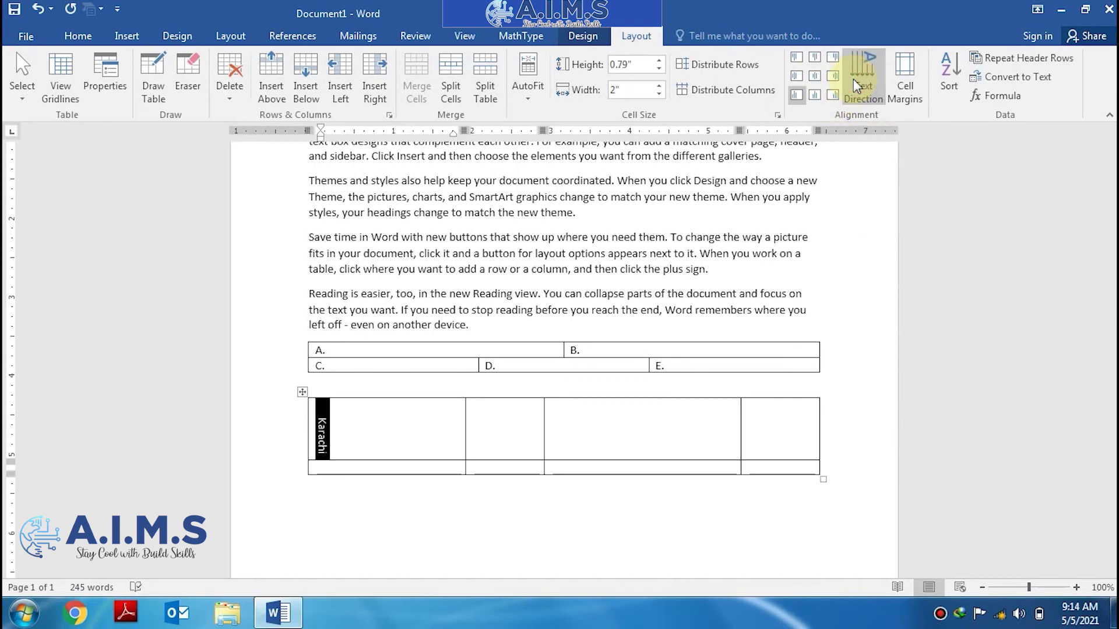
{"action": "left_click", "coordinate": [853, 79]}
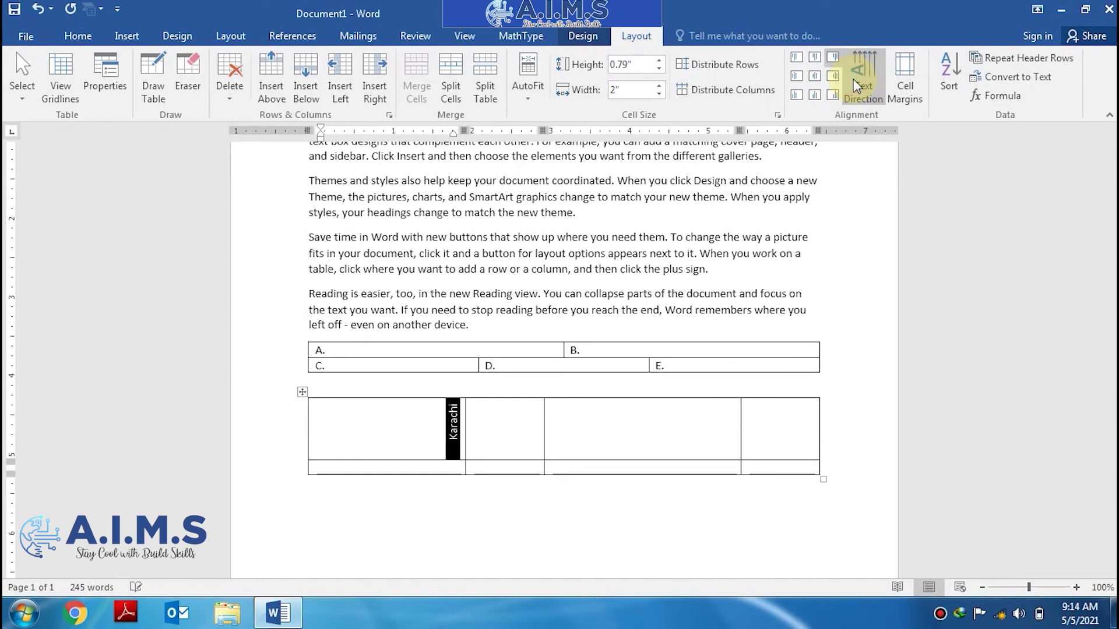
{"action": "left_click", "coordinate": [853, 79]}
{"action": "left_click", "coordinate": [853, 78]}
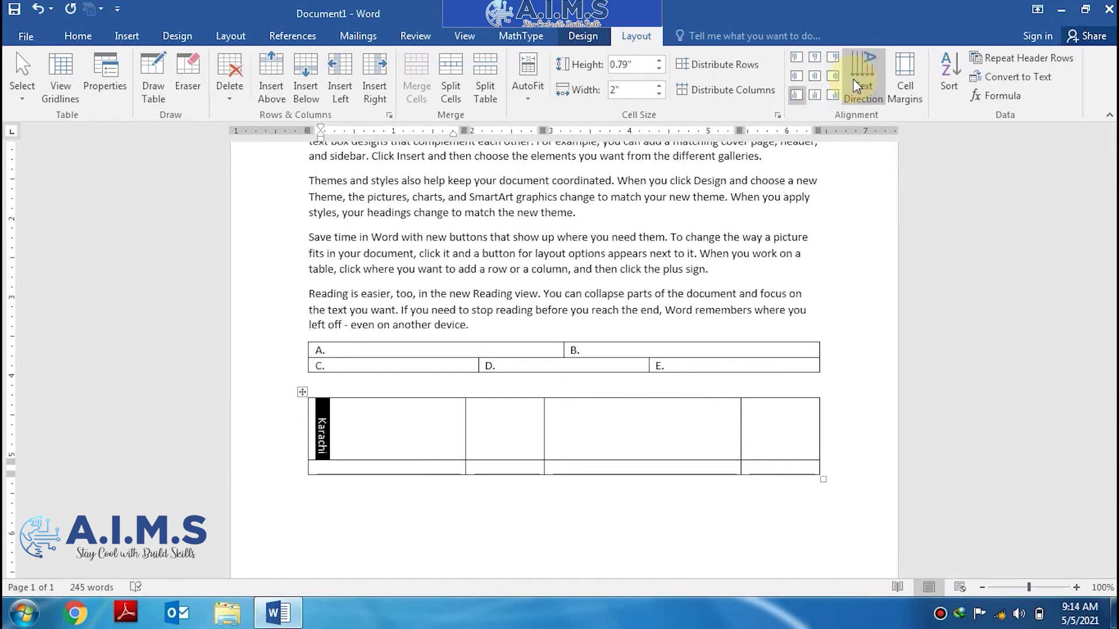
{"action": "left_click", "coordinate": [853, 78]}
{"action": "left_click", "coordinate": [853, 79]}
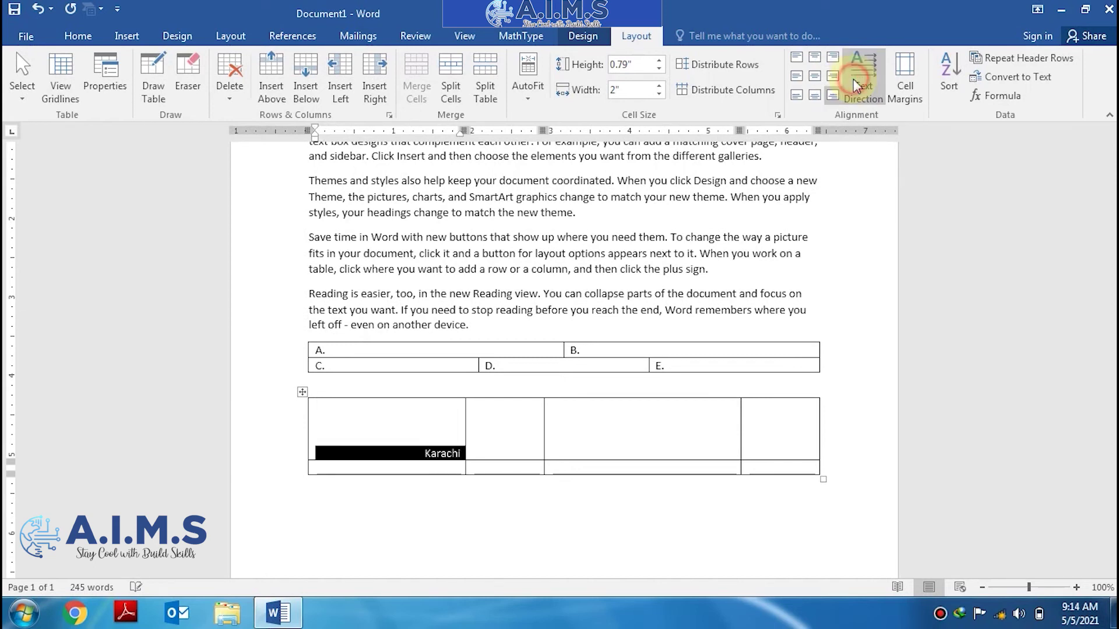
Align "Karachi" to the top left of its cell and reduce the first row's height to 0.2"
{"action": "left_click", "coordinate": [799, 58]}
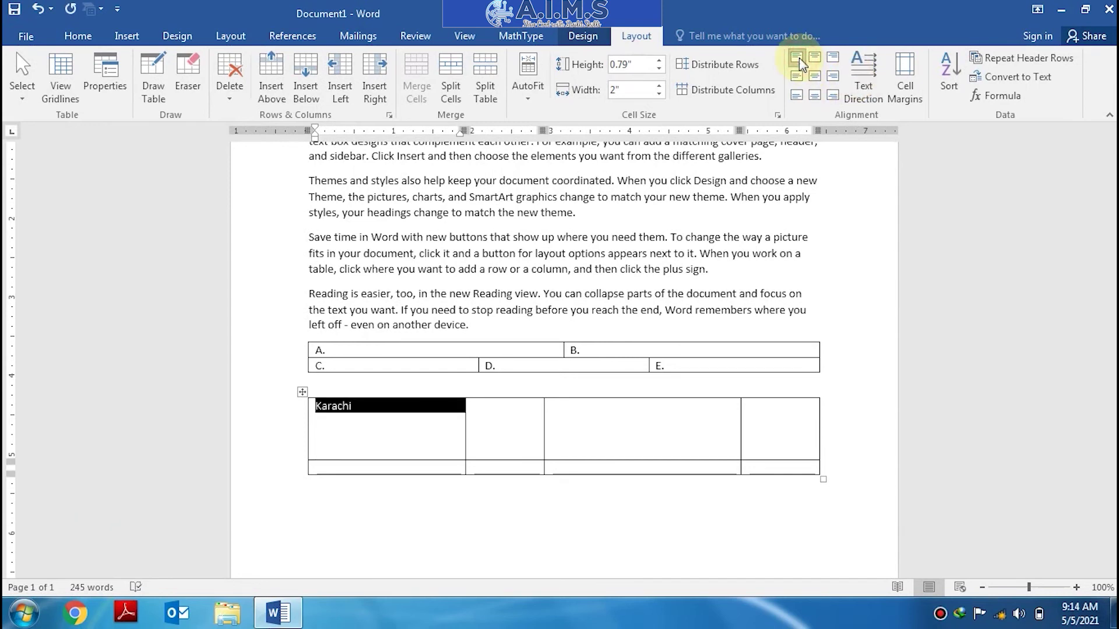
{"action": "left_click", "coordinate": [659, 68]}
{"action": "left_click", "coordinate": [659, 69]}
{"action": "left_click", "coordinate": [659, 69]}
{"action": "left_click", "coordinate": [659, 69]}
{"action": "left_click", "coordinate": [659, 69]}
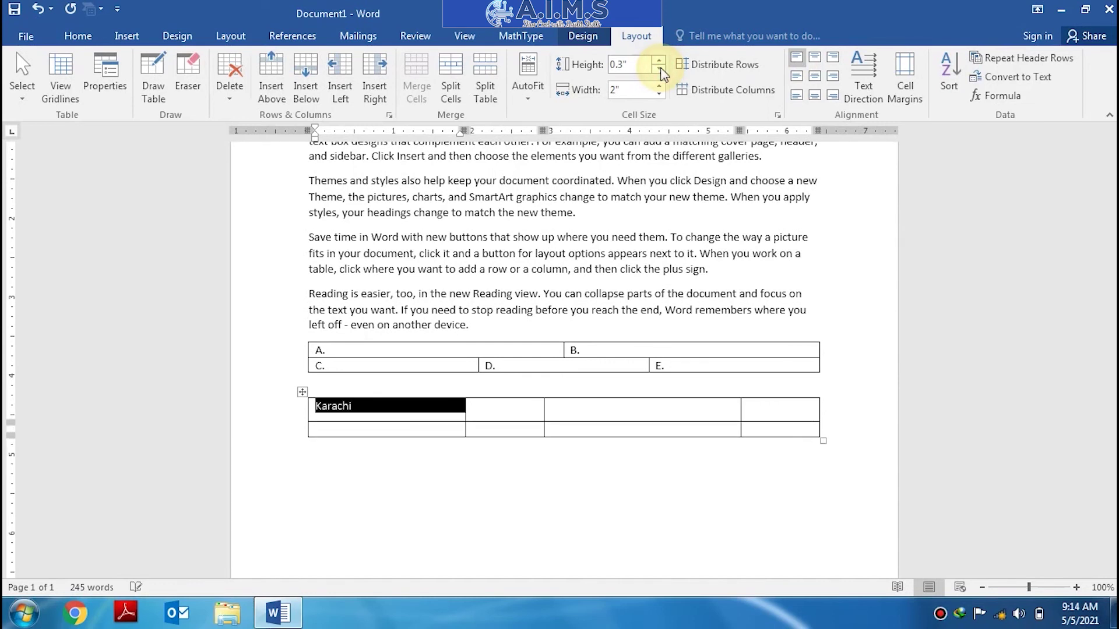
{"action": "left_click", "coordinate": [659, 69]}
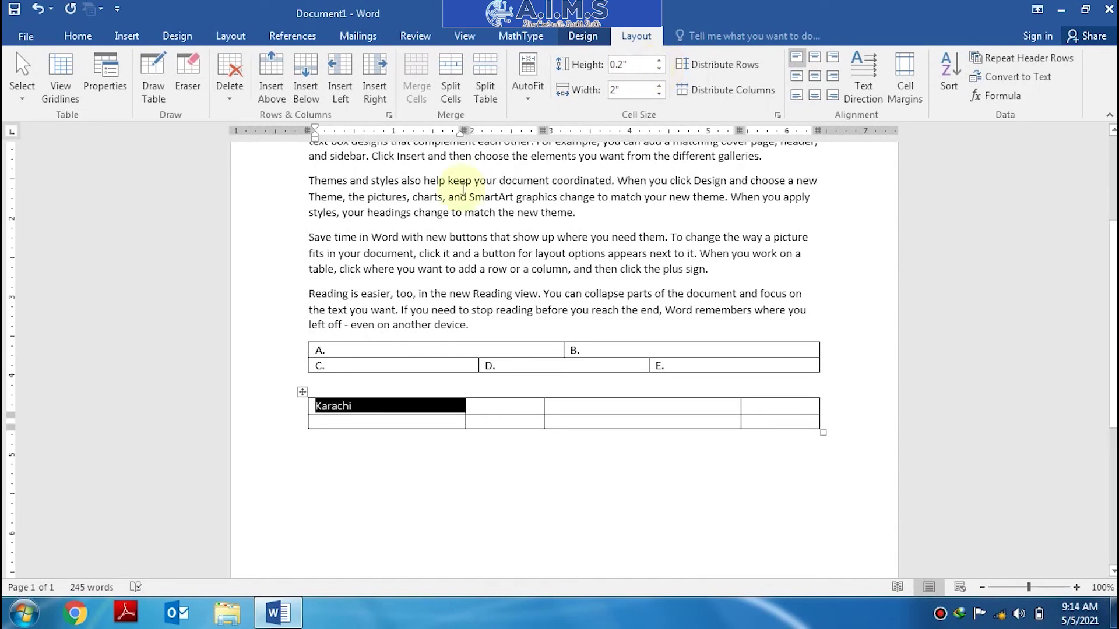
Examine the deletion options for cells, columns, rows and the entire table from different selections in the lower table
{"action": "left_click", "coordinate": [323, 421]}
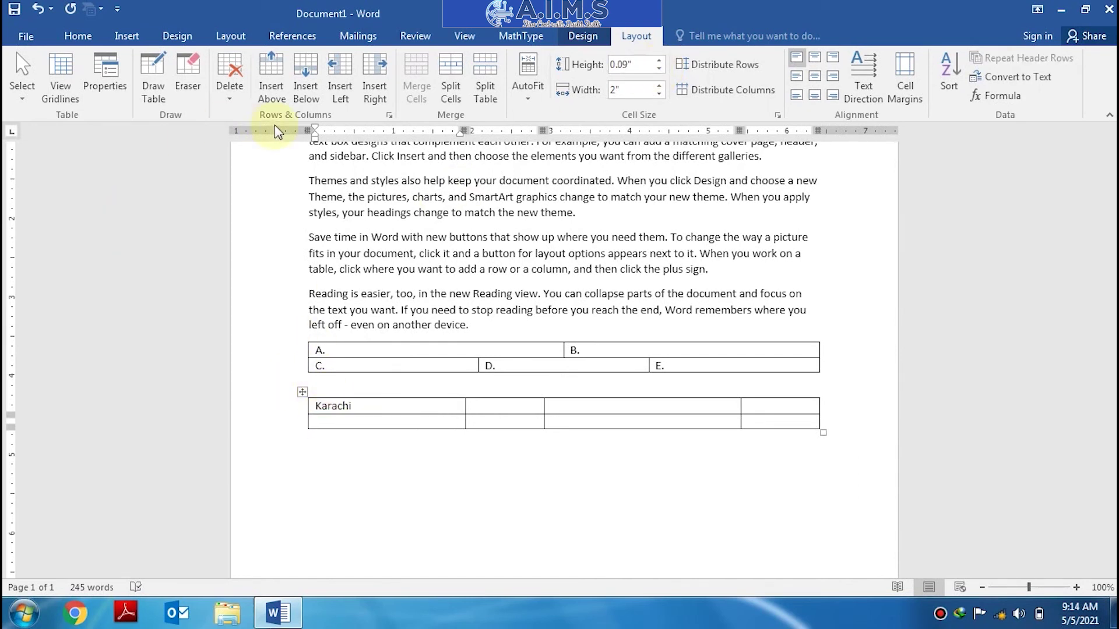
{"action": "left_click", "coordinate": [235, 110]}
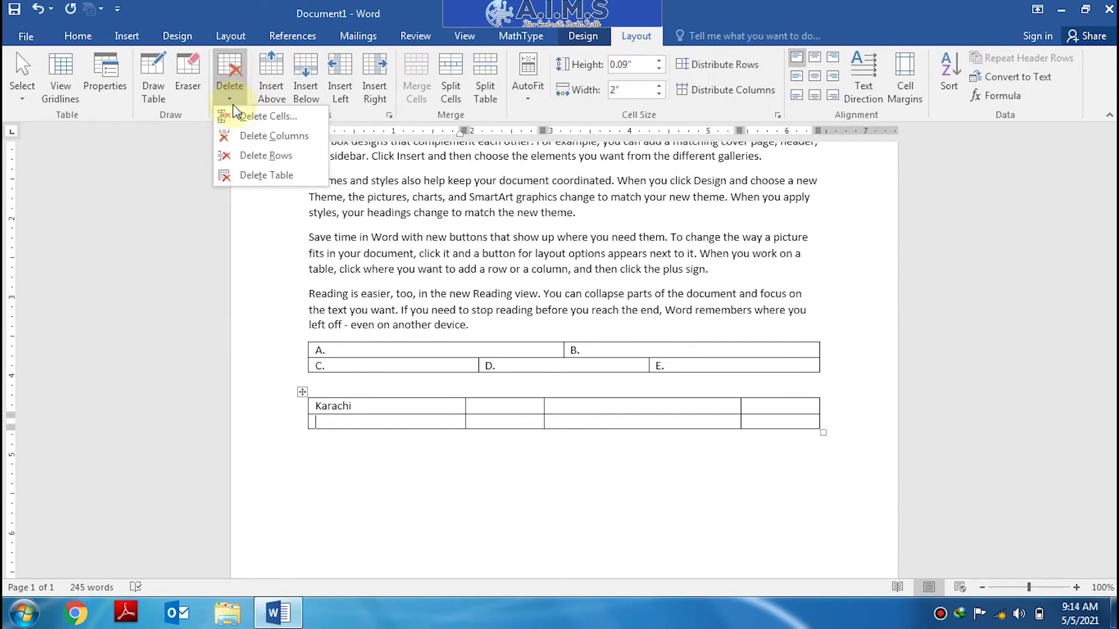
{"action": "left_click", "coordinate": [492, 424]}
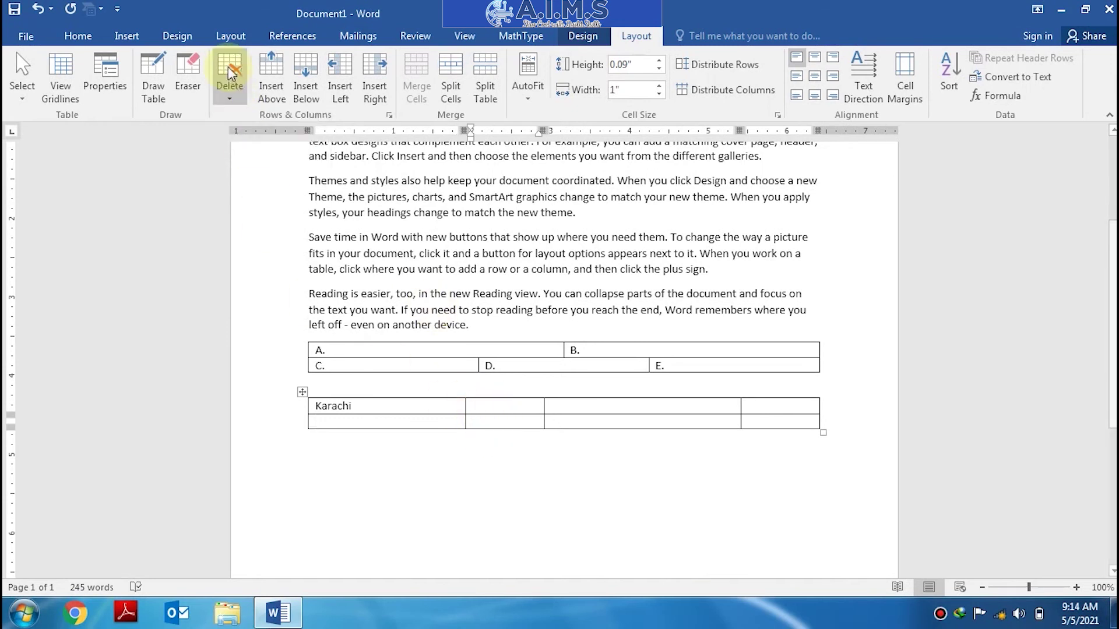
{"action": "left_click", "coordinate": [226, 94]}
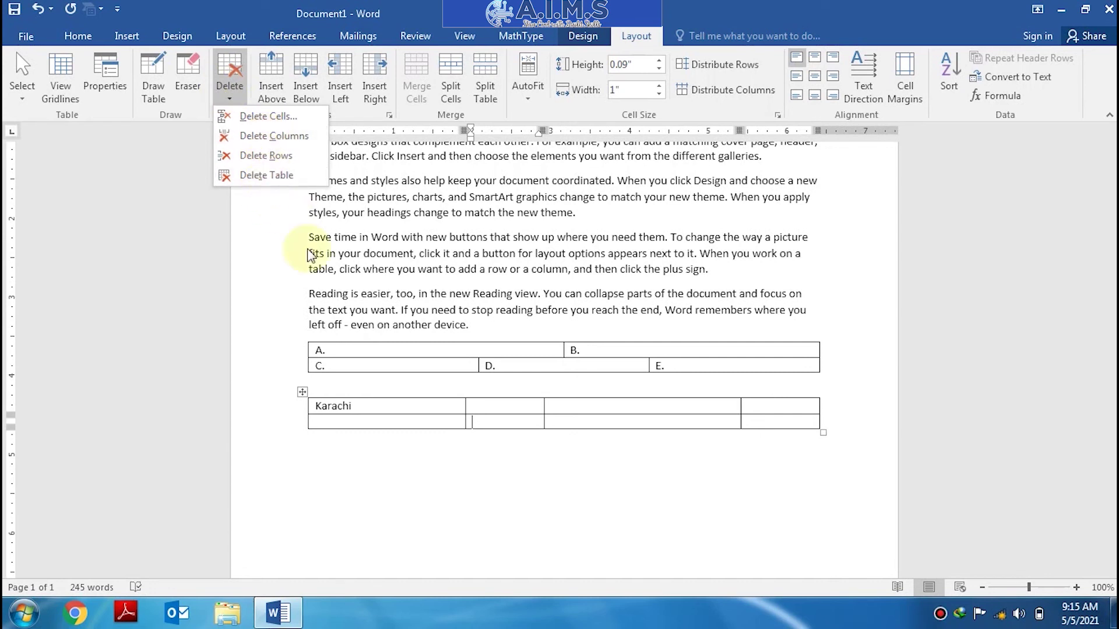
{"action": "left_click", "coordinate": [339, 419]}
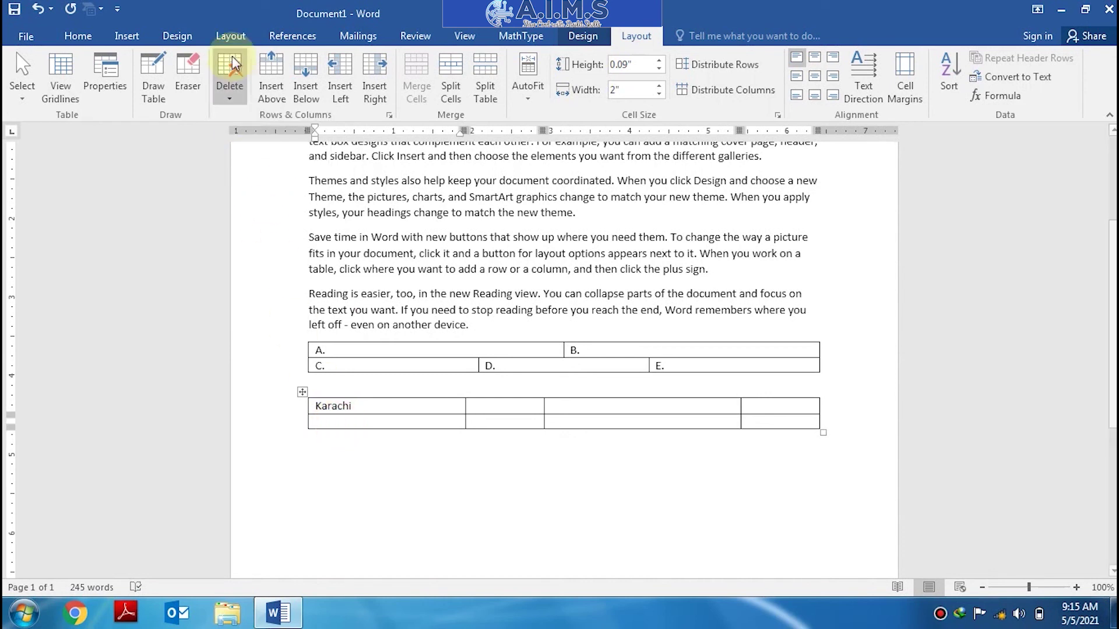
{"action": "left_click", "coordinate": [230, 96]}
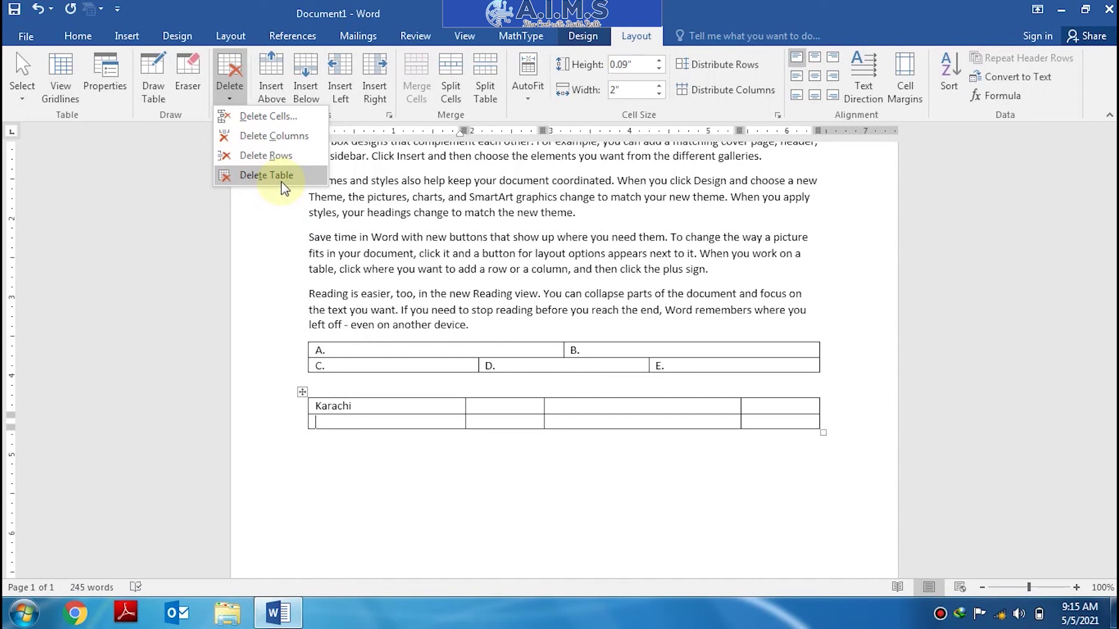
{"action": "left_click", "coordinate": [301, 391]}
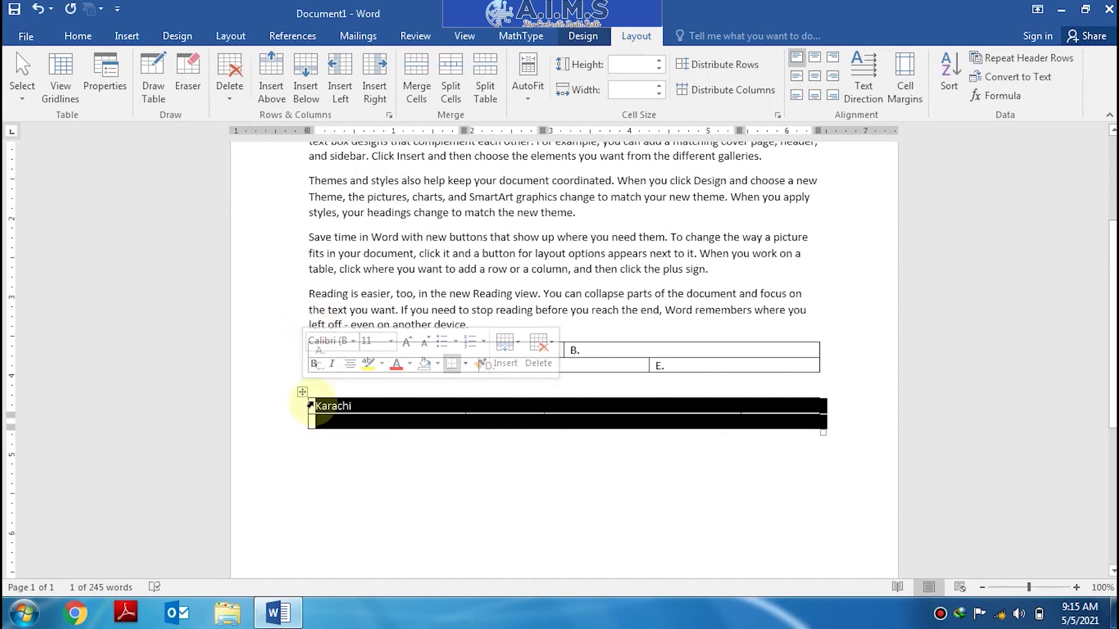
{"action": "left_click", "coordinate": [229, 103]}
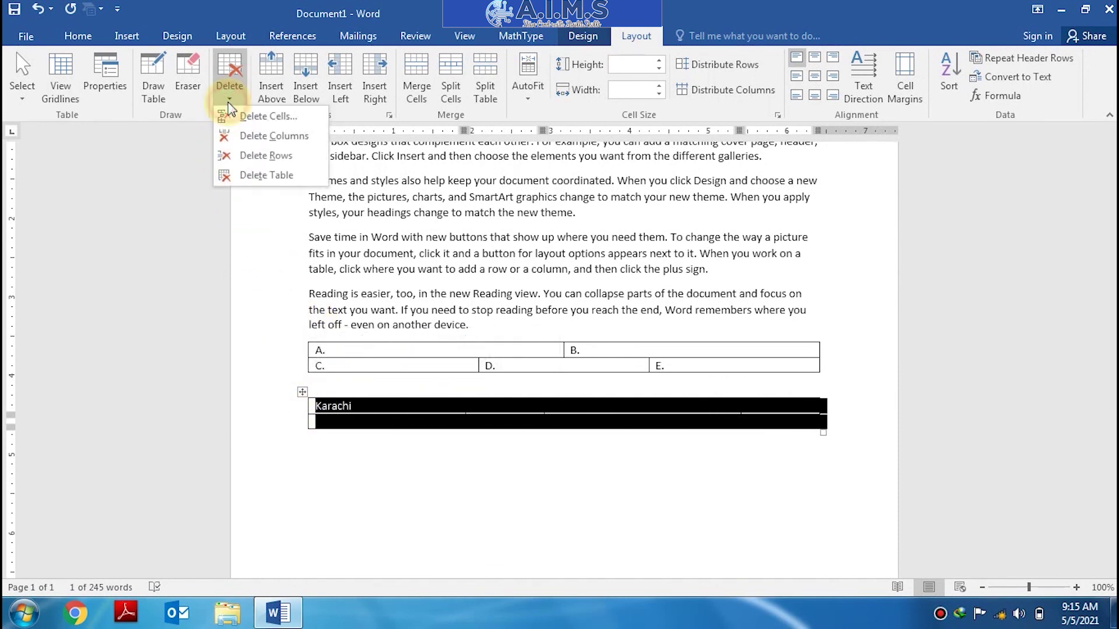
{"action": "left_click", "coordinate": [425, 411]}
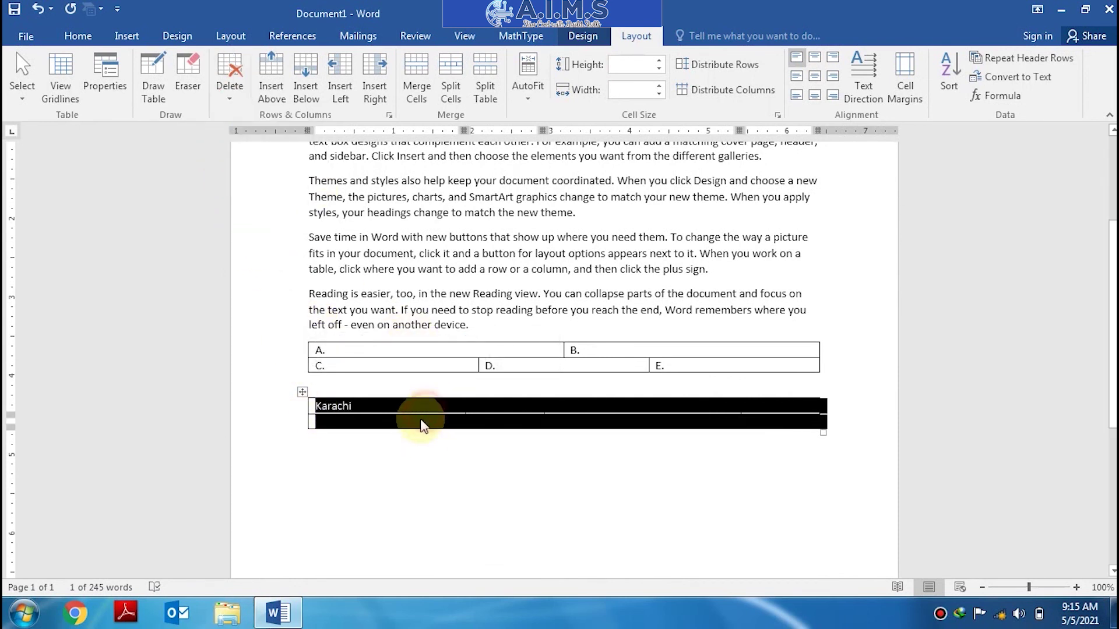
Insert a new row above the lower table's second row and place the cursor in the new row's first cell
{"action": "left_click", "coordinate": [410, 421]}
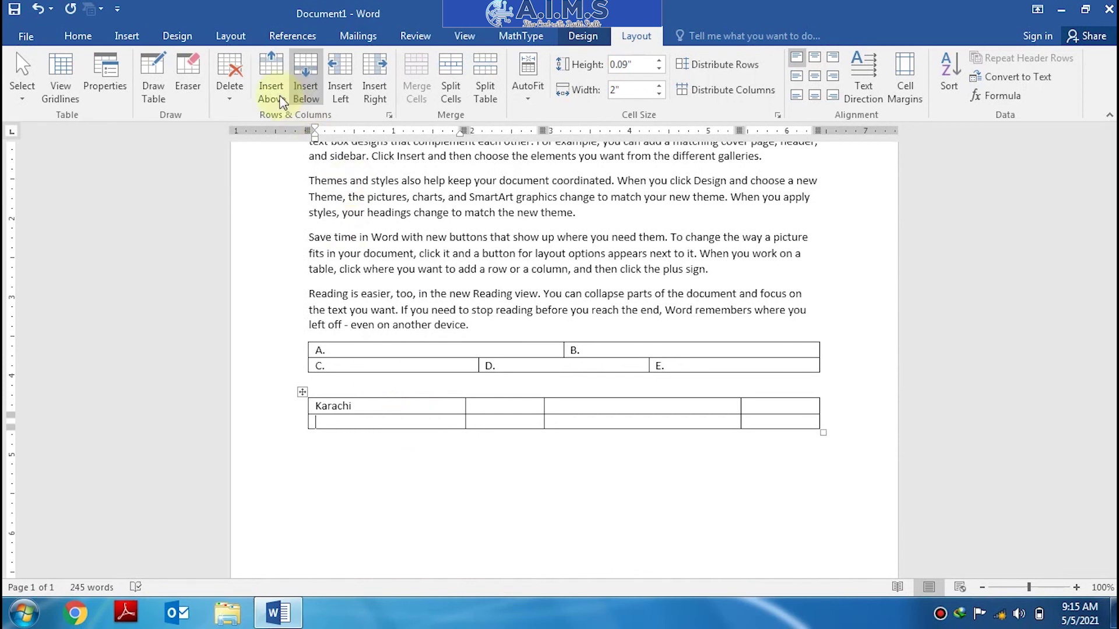
{"action": "left_click", "coordinate": [275, 83]}
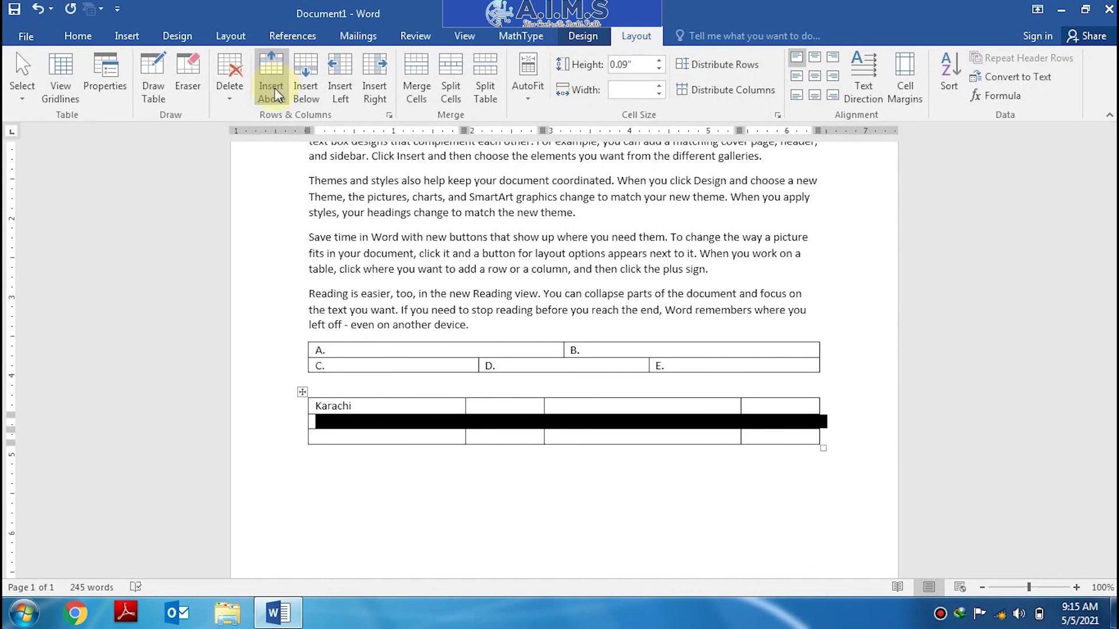
{"action": "left_click", "coordinate": [318, 425]}
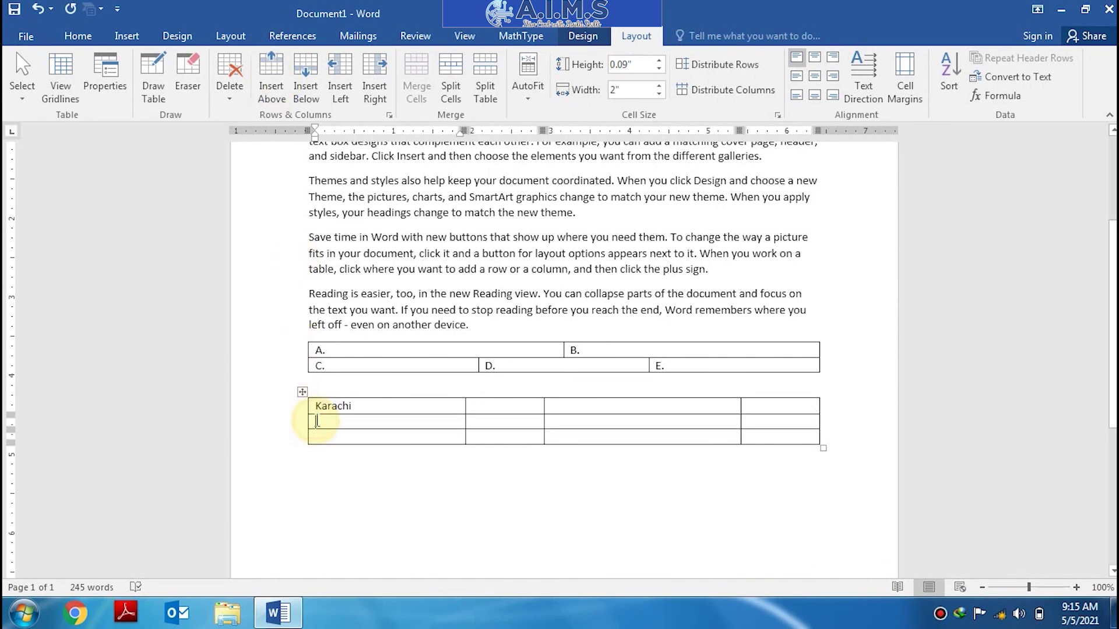